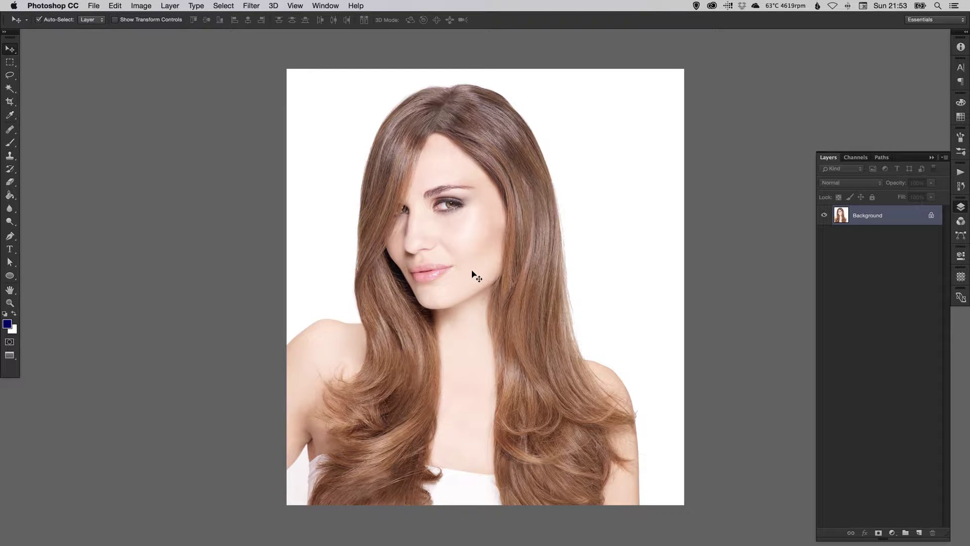
- Add a Brightness/Contrast adjustment layer above the portrait and set its brightness to -15
{"action": "left_click", "coordinate": [170, 6]}
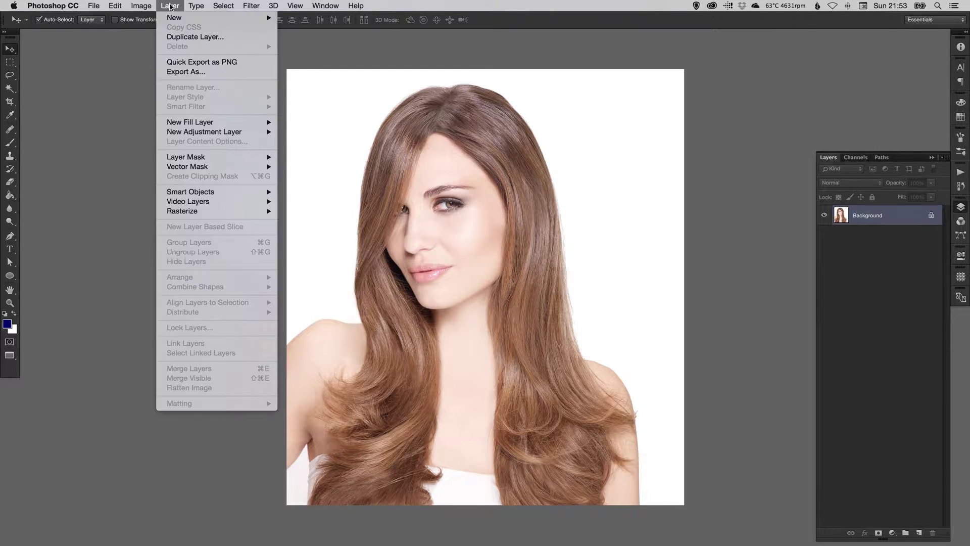
{"action": "mouse_move", "coordinate": [230, 131]}
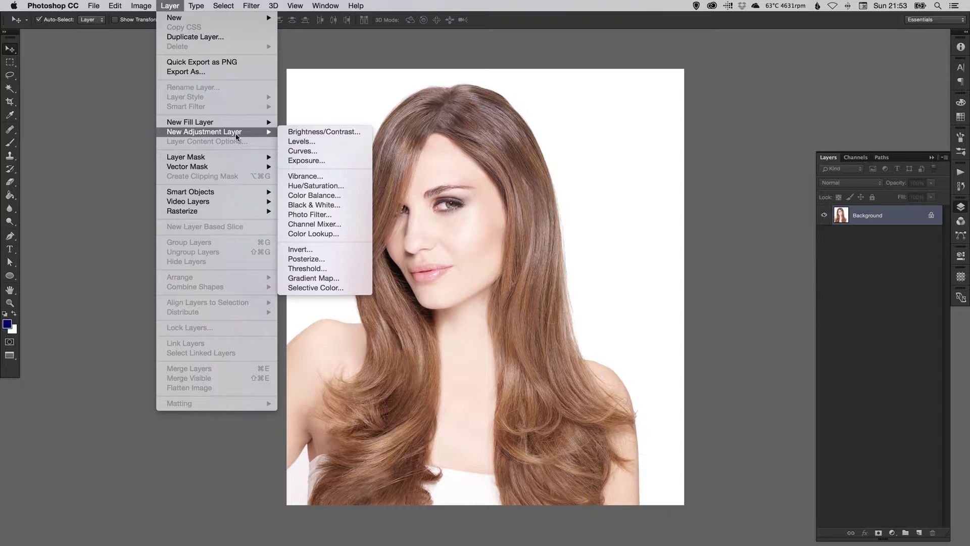
{"action": "left_click", "coordinate": [328, 133]}
{"action": "left_click_drag", "start_coordinate": [467, 177], "coordinate": [813, 95]}
{"action": "left_click", "coordinate": [808, 114]}
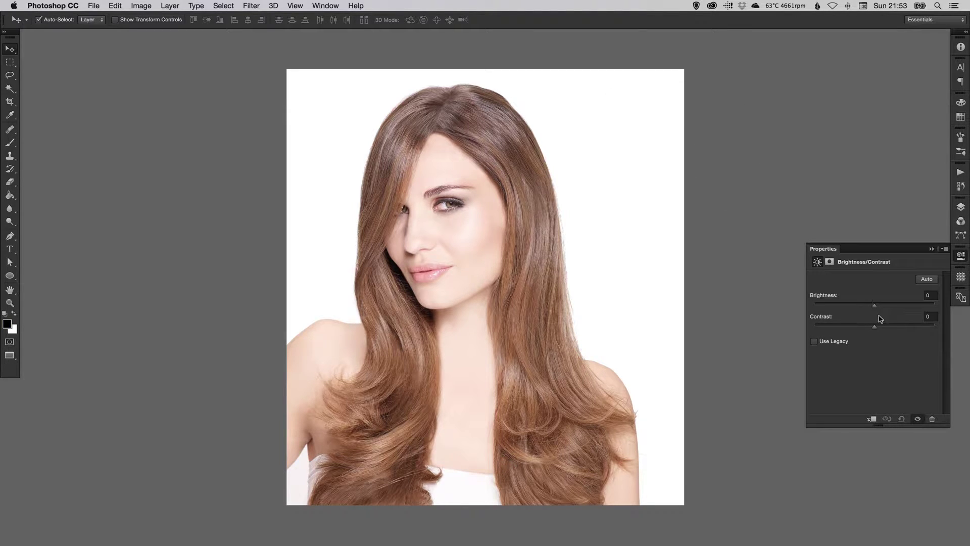
{"action": "left_click_drag", "start_coordinate": [872, 307], "coordinate": [872, 311]}
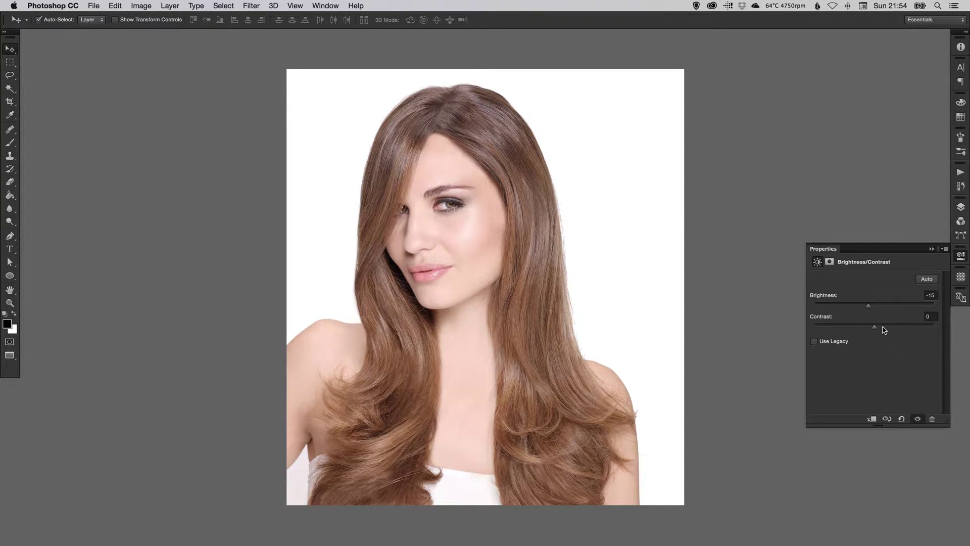
- Compare the portrait with and without the Brightness/Contrast adjustment
{"action": "left_click", "coordinate": [917, 419]}
{"action": "left_click", "coordinate": [917, 419]}
{"action": "left_click", "coordinate": [917, 419]}
{"action": "left_click", "coordinate": [916, 420]}
{"action": "left_click", "coordinate": [916, 419]}
{"action": "left_click", "coordinate": [917, 419]}
- Add a Vibrance adjustment layer above the Brightness/Contrast layer and increase its vibrance
{"action": "left_click", "coordinate": [960, 208]}
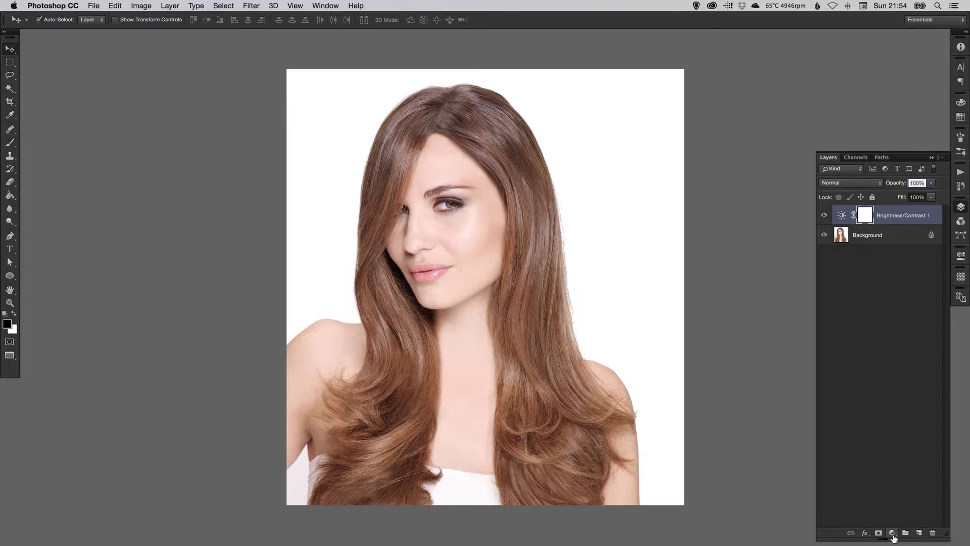
{"action": "left_click", "coordinate": [892, 534]}
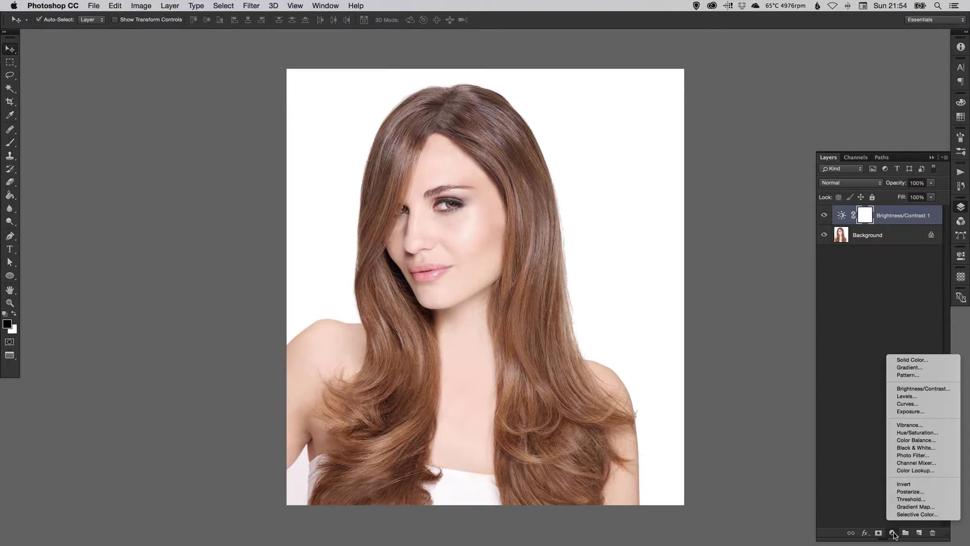
{"action": "left_click", "coordinate": [923, 425]}
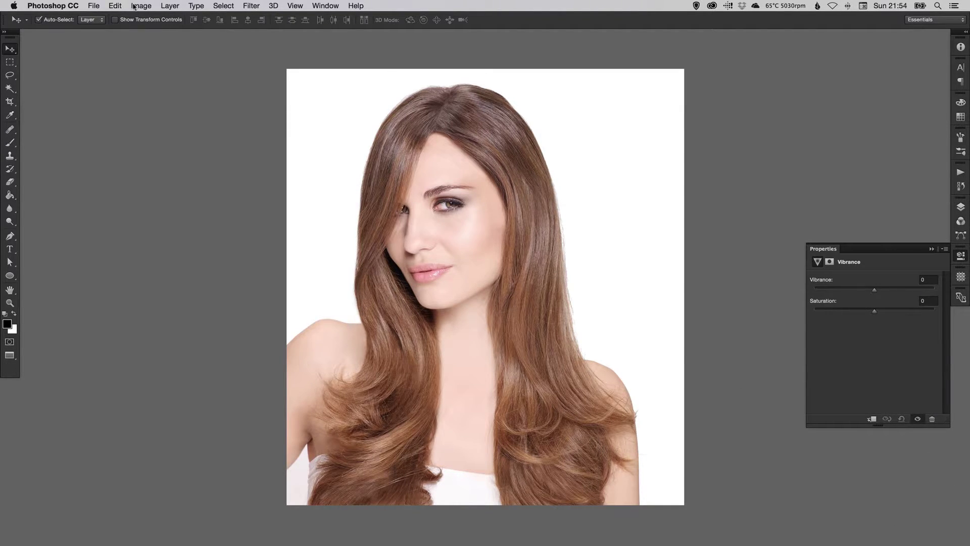
{"action": "left_click", "coordinate": [166, 5]}
{"action": "left_click", "coordinate": [167, 5]}
{"action": "left_click_drag", "start_coordinate": [890, 291], "coordinate": [892, 292]}
- Fill the Vibrance layer's mask with black using the Paint Bucket
{"action": "left_click", "coordinate": [963, 208]}
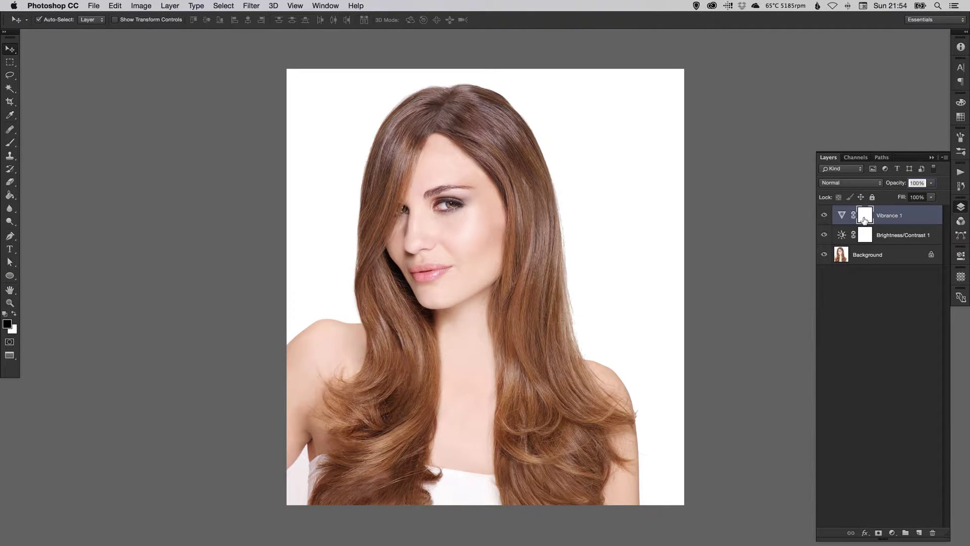
{"action": "left_click", "coordinate": [9, 196]}
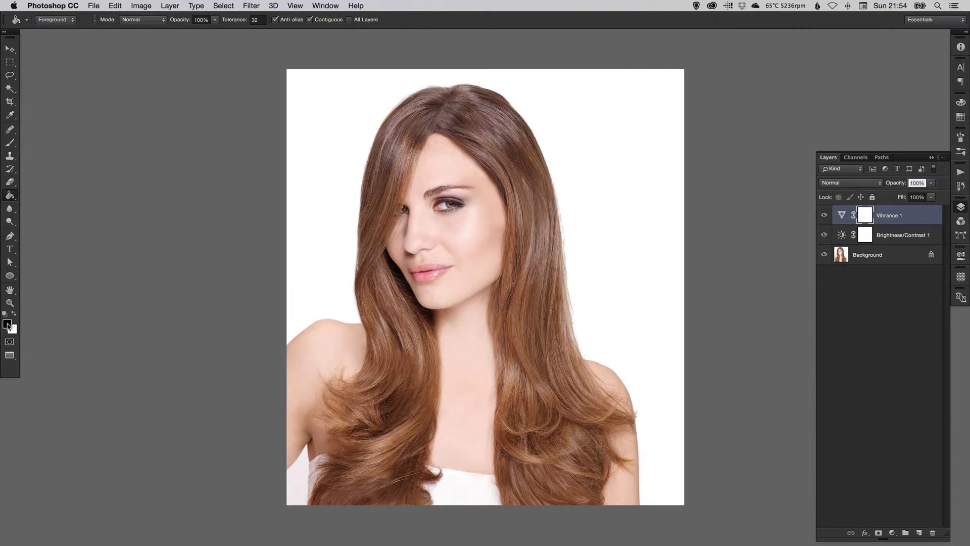
{"action": "left_click", "coordinate": [527, 270]}
- Set up a soft round brush with white as the foreground colour, 0% hardness and a 200 px size
{"action": "key", "text": "x"}
{"action": "left_click", "coordinate": [10, 143]}
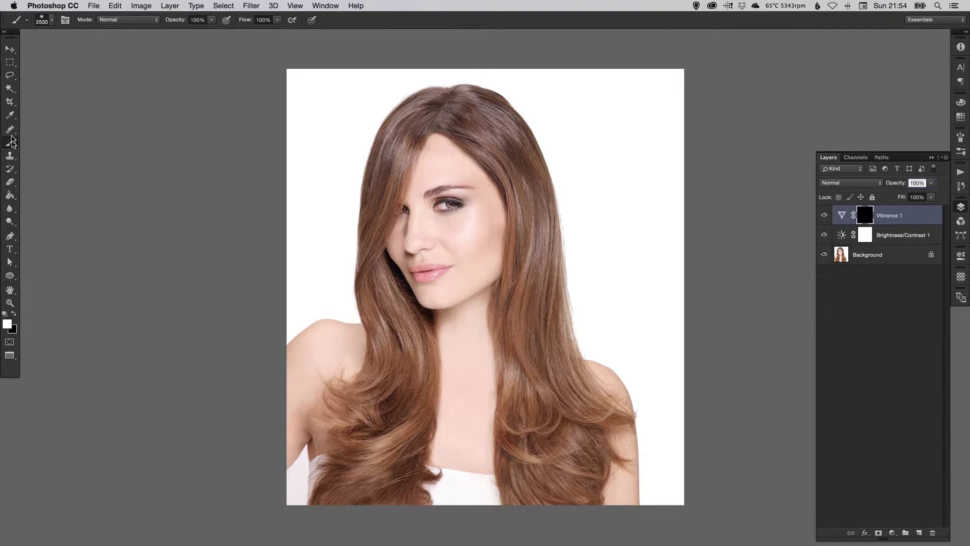
{"action": "left_click", "coordinate": [51, 21]}
{"action": "left_click", "coordinate": [54, 120]}
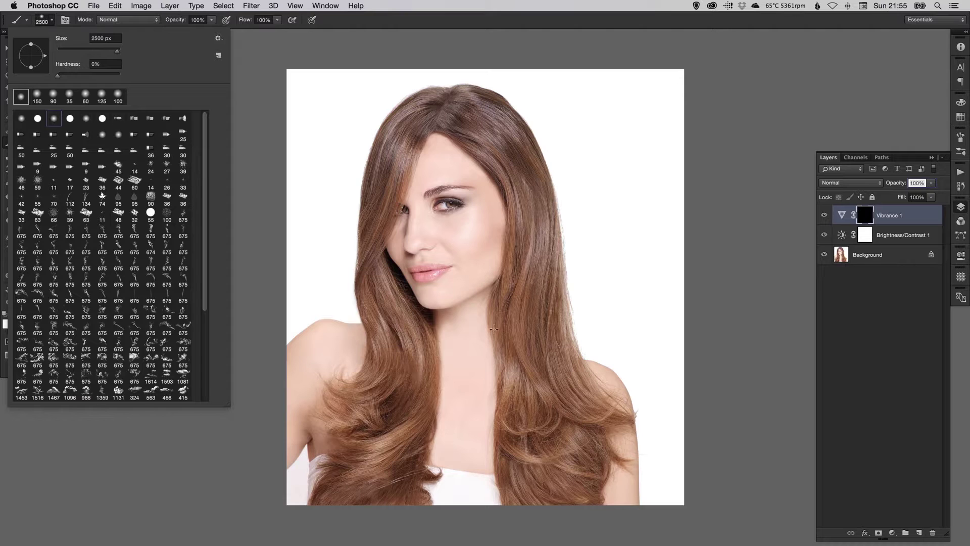
{"action": "left_click", "coordinate": [744, 278]}
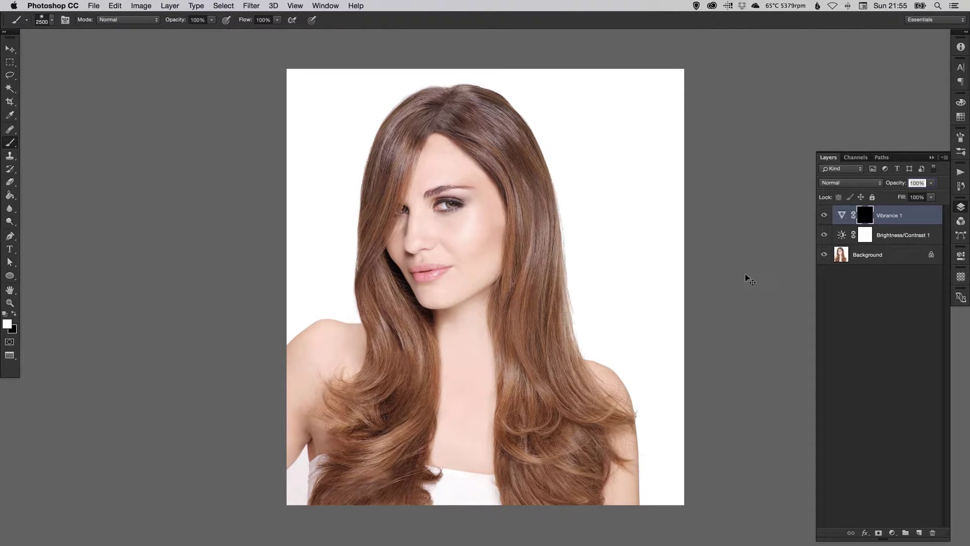
{"action": "key", "text": "bracketleft"}
{"action": "key", "text": "bracketleft"}
{"action": "key", "text": "bracketleft"}
{"action": "key", "text": "bracketleft"}
{"action": "key", "text": "bracketleft"}
{"action": "key", "text": "bracketleft"}
{"action": "key", "text": "bracketleft"}
{"action": "key", "text": "bracketleft"}
{"action": "key", "text": "bracketleft"}
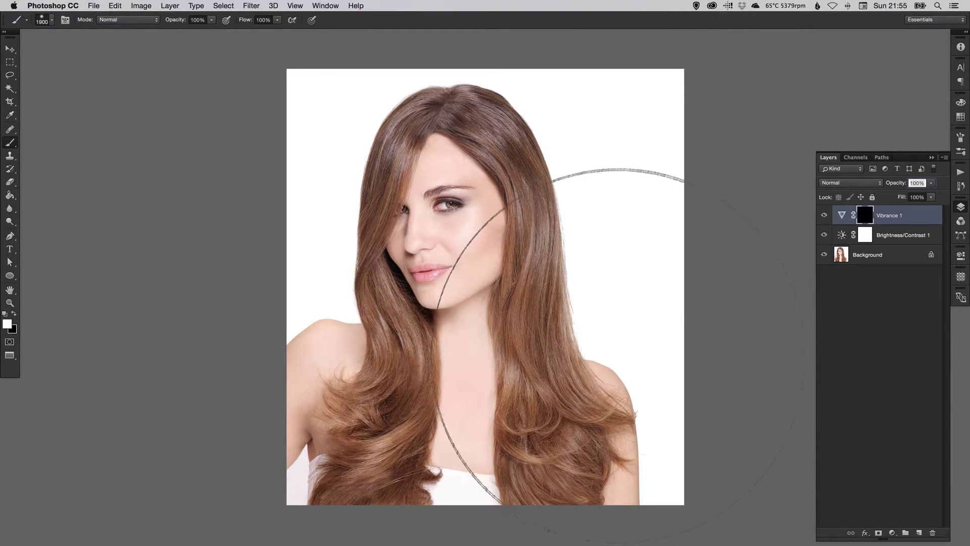
{"action": "key", "text": "bracketleft"}
{"action": "key", "text": "bracketleft"}
{"action": "key", "text": "bracketleft"}
{"action": "key", "text": "bracketleft"}
{"action": "key", "text": "bracketleft"}
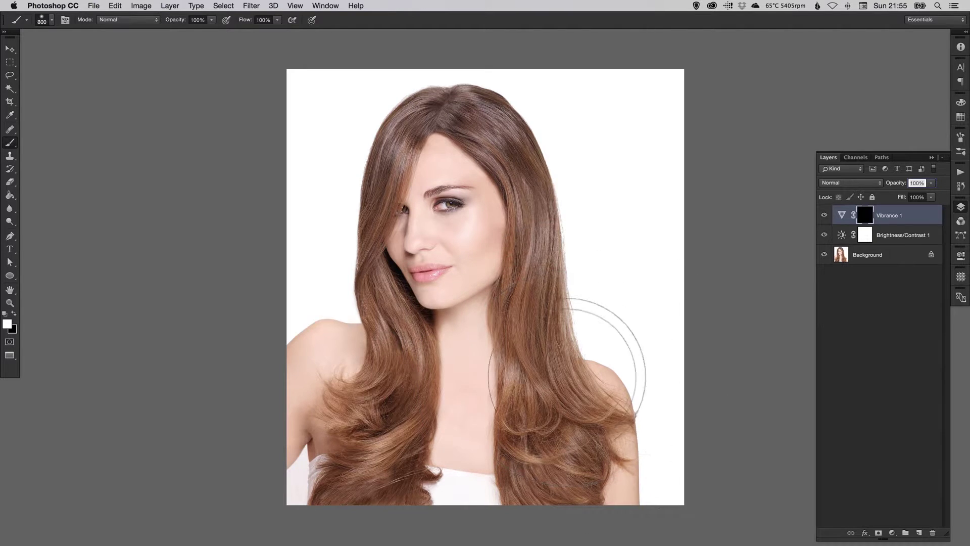
{"action": "key", "text": "bracketleft"}
{"action": "key", "text": "bracketleft"}
{"action": "key", "text": "bracketleft"}
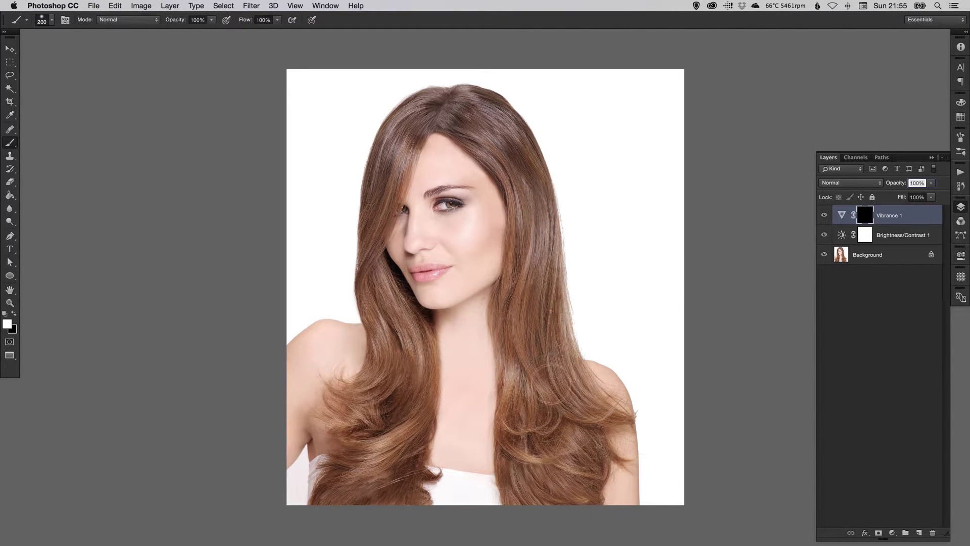
- Paint white on the Vibrance mask over the lower hair on the right side of the portrait, enlarging the brush to 400 px
{"action": "mouse_move", "coordinate": [543, 374]}
{"action": "left_mouse_down"}
{"action": "mouse_move", "coordinate": [552, 402]}
{"action": "mouse_move", "coordinate": [536, 349]}
{"action": "mouse_move", "coordinate": [554, 399]}
{"action": "mouse_move", "coordinate": [556, 496]}
{"action": "left_mouse_up"}
{"action": "key", "text": "z"}
{"action": "left_click", "coordinate": [560, 401]}
{"action": "key", "text": "b"}
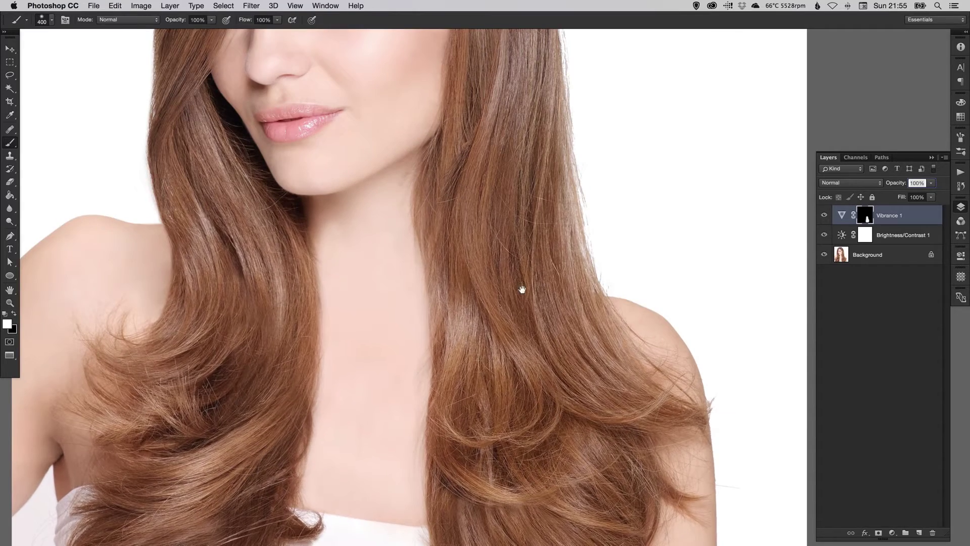
{"action": "scroll", "coordinate": [522, 288], "scroll_direction": "up", "scroll_amount": 3}
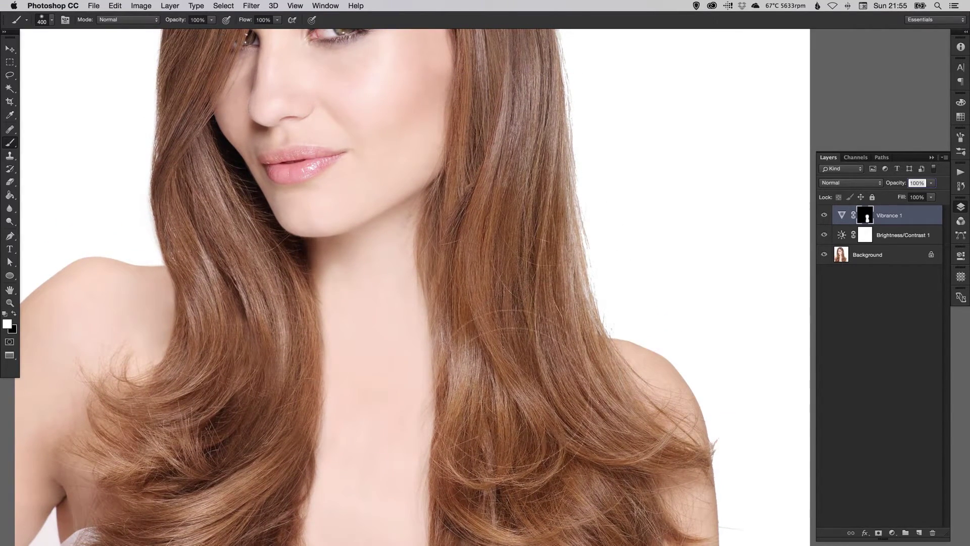
{"action": "scroll", "coordinate": [545, 444], "scroll_direction": "down", "scroll_amount": 10}
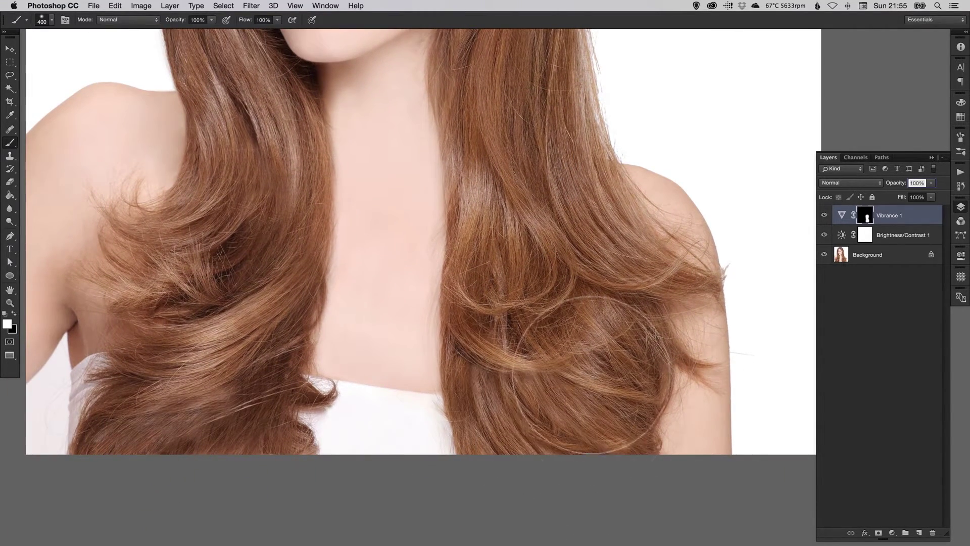
{"action": "left_click_drag", "start_coordinate": [565, 219], "coordinate": [601, 287]}
- Paint white on the Vibrance mask over the hair on the portrait's left side, reducing the brush to 200 px beside the cheek
{"action": "scroll", "coordinate": [509, 325], "scroll_direction": "left", "scroll_amount": 8}
{"action": "scroll", "coordinate": [509, 325], "scroll_direction": "down", "scroll_amount": 3}
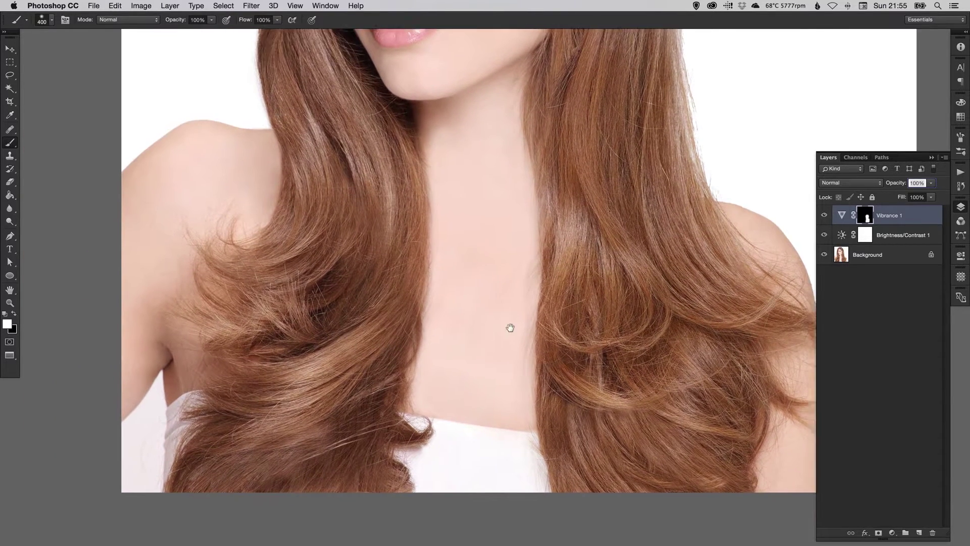
{"action": "left_click_drag", "start_coordinate": [273, 278], "coordinate": [328, 202]}
{"action": "key", "text": "bracketleft"}
{"action": "scroll", "coordinate": [497, 252], "scroll_direction": "up", "scroll_amount": 8}
{"action": "scroll", "coordinate": [497, 252], "scroll_direction": "left", "scroll_amount": 2}
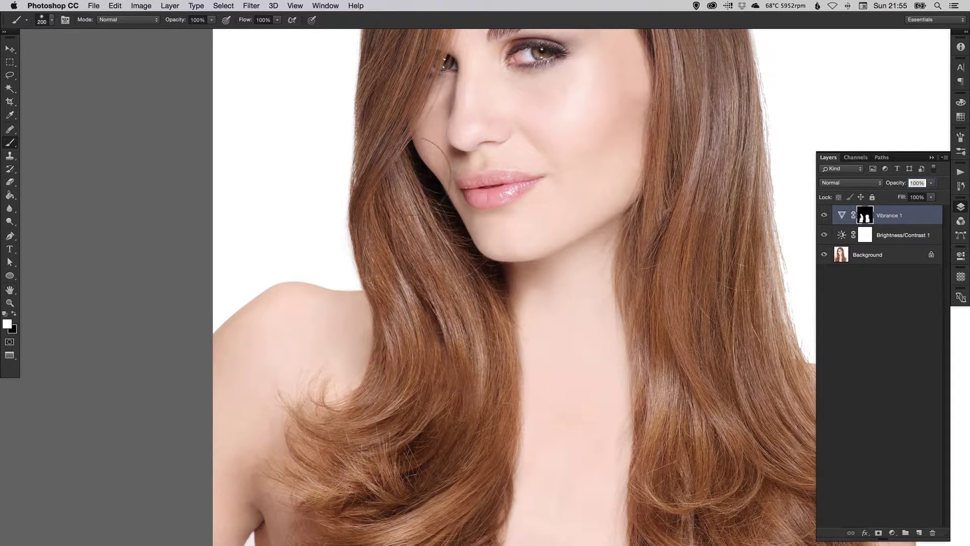
{"action": "left_click_drag", "start_coordinate": [421, 111], "coordinate": [439, 296]}
- Paint the Vibrance mask white over the fringe, crown and remaining hair on the portrait's right side with a 125 px brush
{"action": "key", "text": "bracketleft"}
{"action": "key", "text": "bracketleft"}
{"action": "key", "text": "bracketleft"}
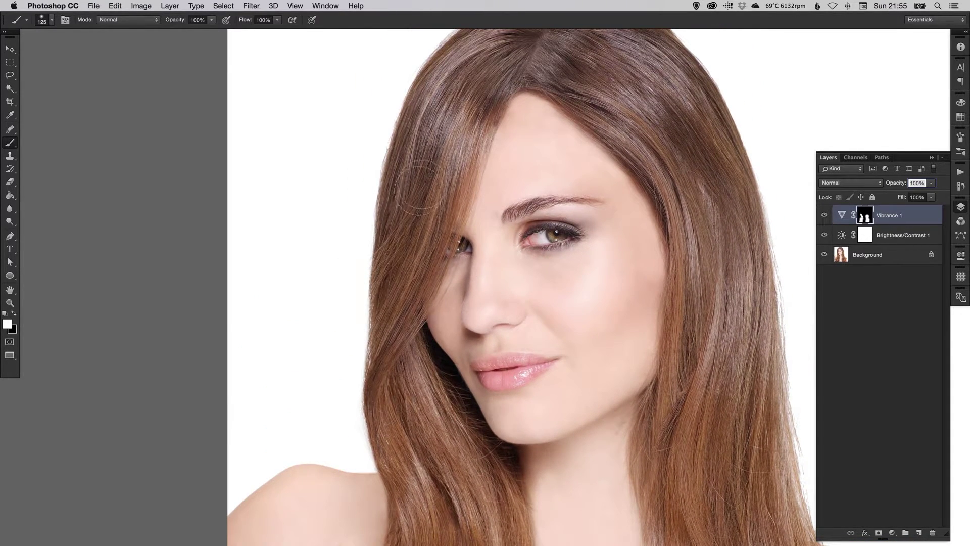
{"action": "mouse_move", "coordinate": [434, 149]}
{"action": "left_mouse_down"}
{"action": "mouse_move", "coordinate": [458, 106]}
{"action": "mouse_move", "coordinate": [404, 187]}
{"action": "mouse_move", "coordinate": [472, 96]}
{"action": "left_mouse_up"}
{"action": "scroll", "coordinate": [472, 95], "scroll_direction": "up", "scroll_amount": 4}
{"action": "scroll", "coordinate": [472, 96], "scroll_direction": "right", "scroll_amount": 2}
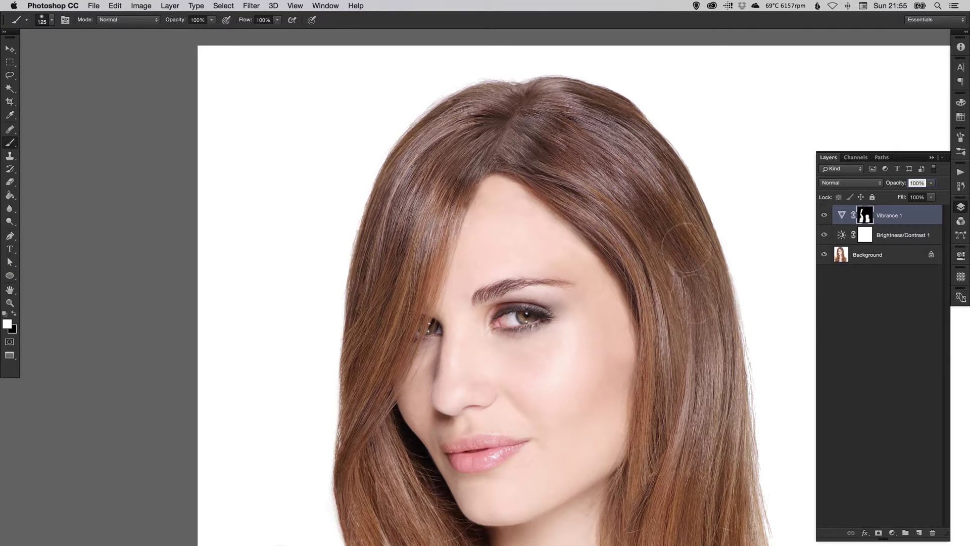
{"action": "scroll", "coordinate": [700, 336], "scroll_direction": "down", "scroll_amount": 5}
{"action": "scroll", "coordinate": [699, 336], "scroll_direction": "right", "scroll_amount": 3}
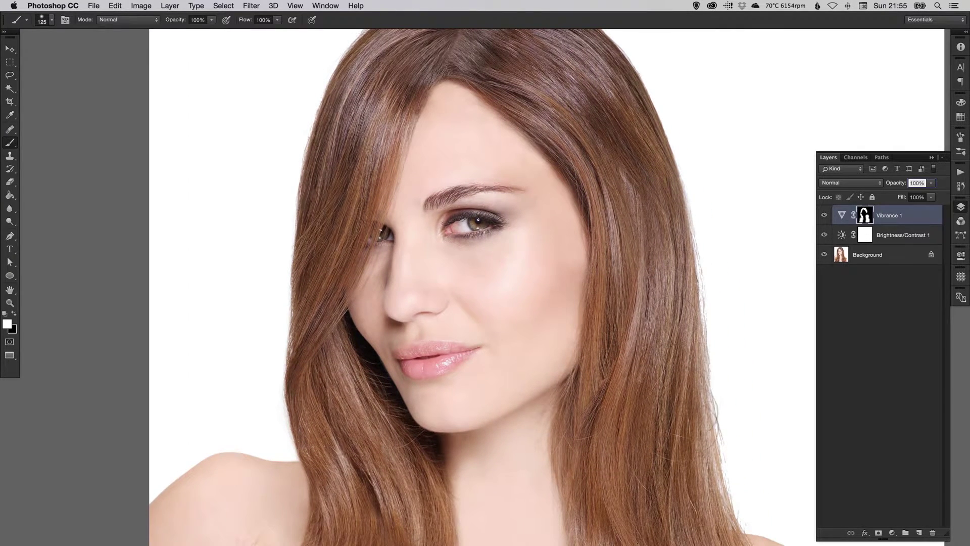
{"action": "scroll", "coordinate": [672, 332], "scroll_direction": "down", "scroll_amount": 10}
{"action": "scroll", "coordinate": [672, 332], "scroll_direction": "right", "scroll_amount": 1}
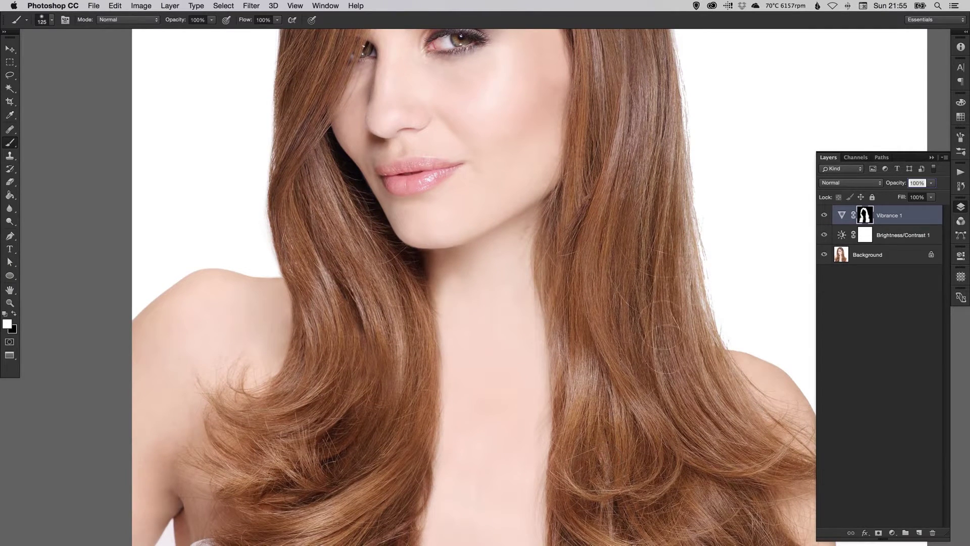
{"action": "scroll", "coordinate": [629, 218], "scroll_direction": "down", "scroll_amount": 9}
{"action": "scroll", "coordinate": [628, 218], "scroll_direction": "right", "scroll_amount": 2}
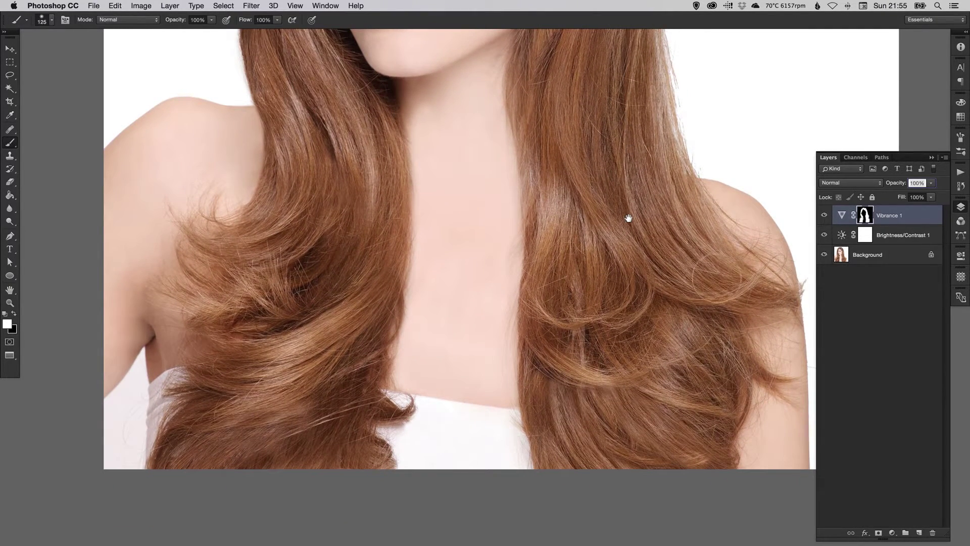
- Compare the whole portrait with and without the masked Vibrance adjustment on the hair
{"action": "key", "text": "v"}
{"action": "key", "text": "super+0"}
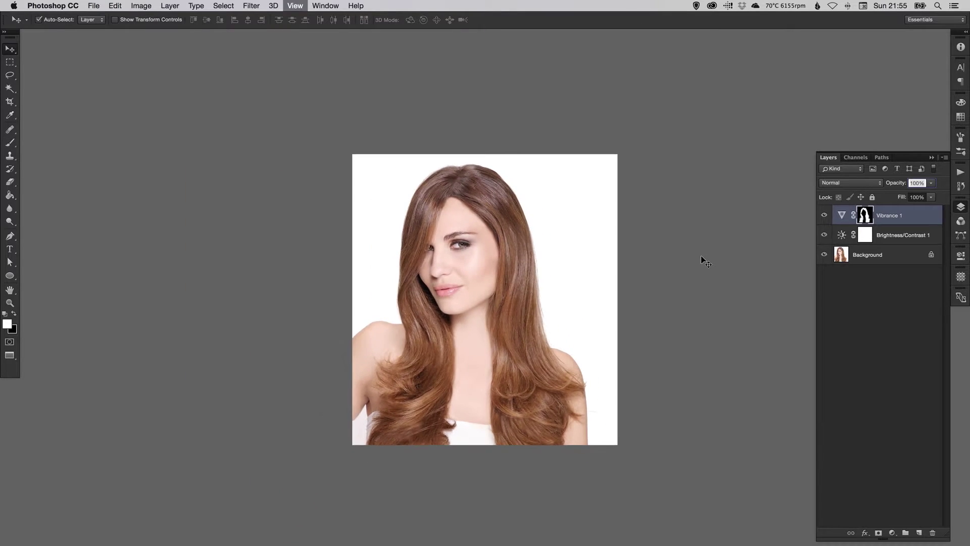
{"action": "key", "text": "super+0"}
{"action": "left_click_drag", "start_coordinate": [629, 269], "coordinate": [756, 226]}
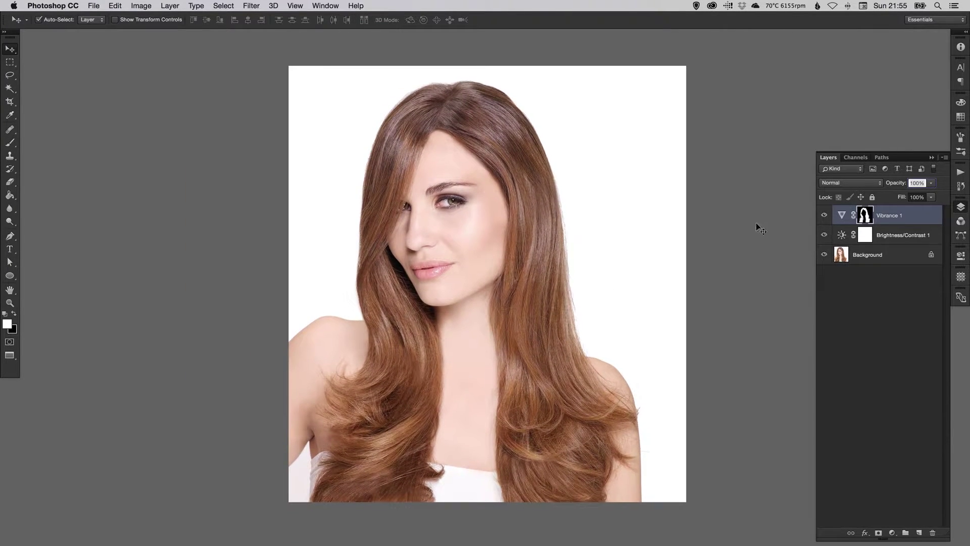
{"action": "left_click", "coordinate": [825, 218]}
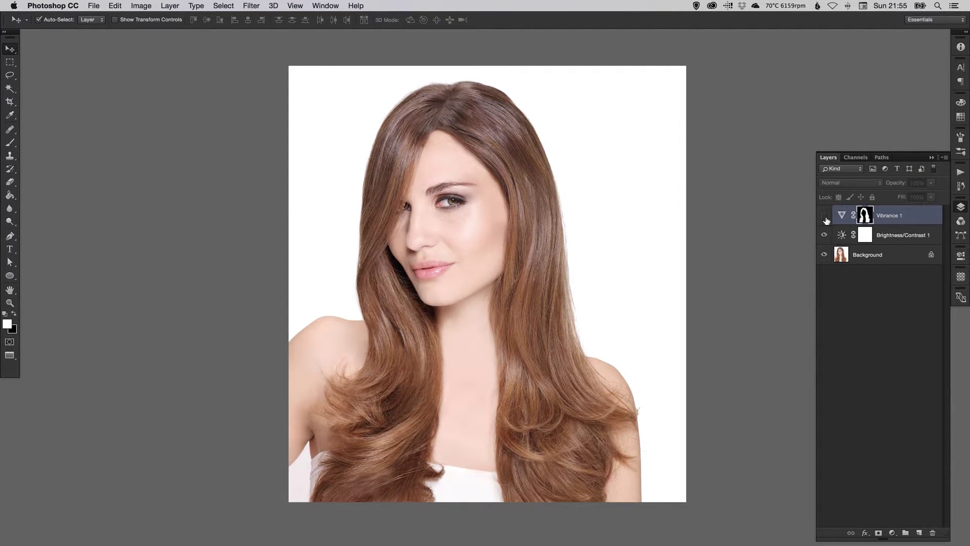
{"action": "left_click", "coordinate": [825, 217]}
{"action": "left_click", "coordinate": [825, 219]}
{"action": "left_click", "coordinate": [825, 218]}
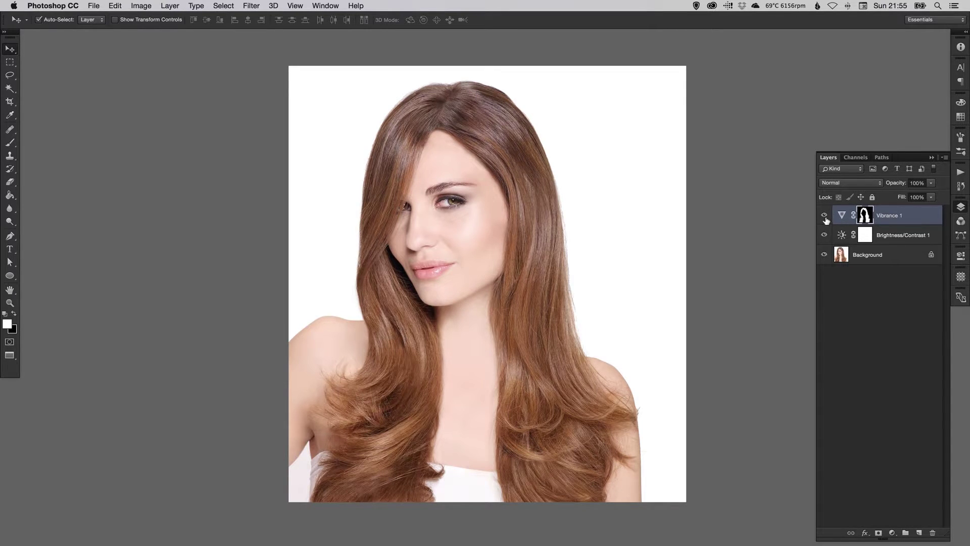
{"action": "left_click", "coordinate": [825, 218]}
{"action": "left_click", "coordinate": [825, 218]}
{"action": "left_click", "coordinate": [437, 222], "text": "super"}
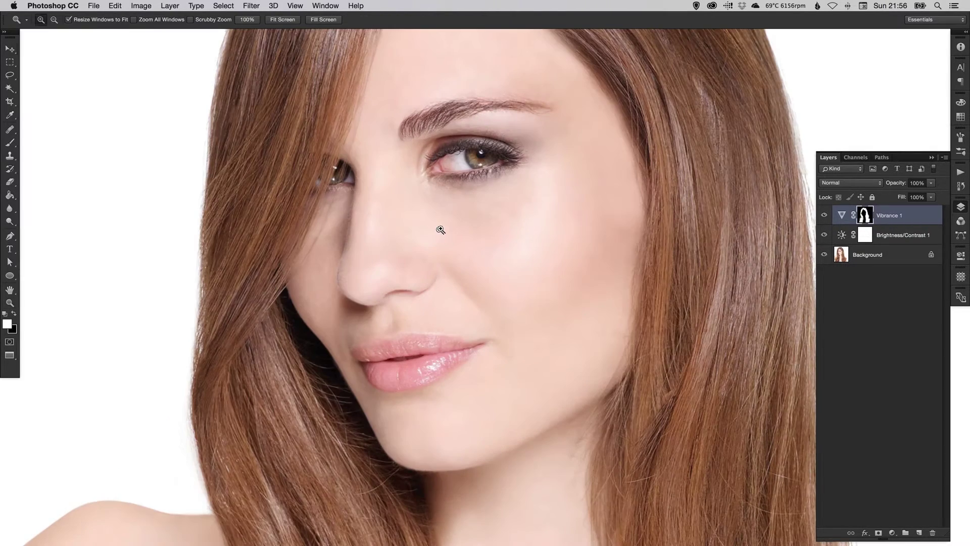
{"action": "left_click_drag", "start_coordinate": [444, 227], "coordinate": [473, 249]}
{"action": "left_click_drag", "start_coordinate": [585, 238], "coordinate": [581, 239]}
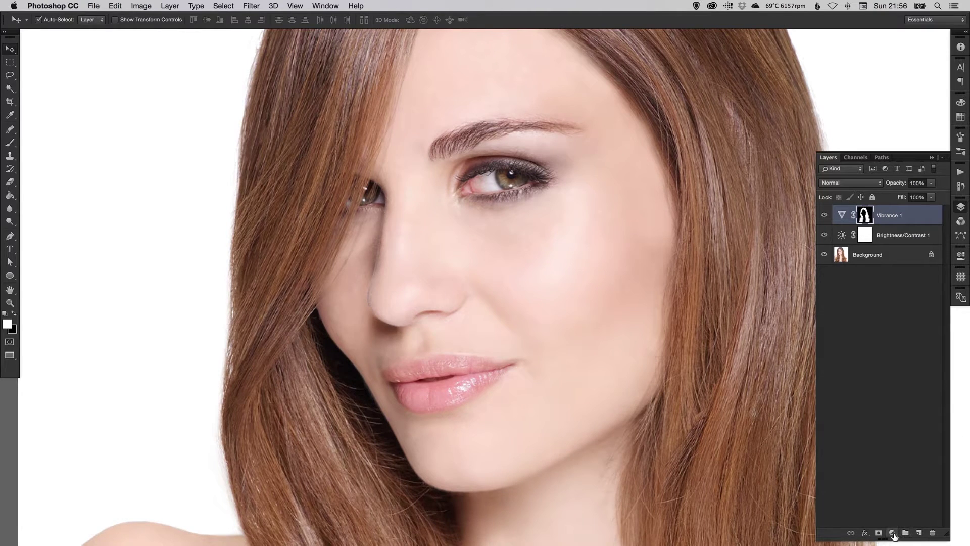
{"action": "left_click", "coordinate": [893, 533]}
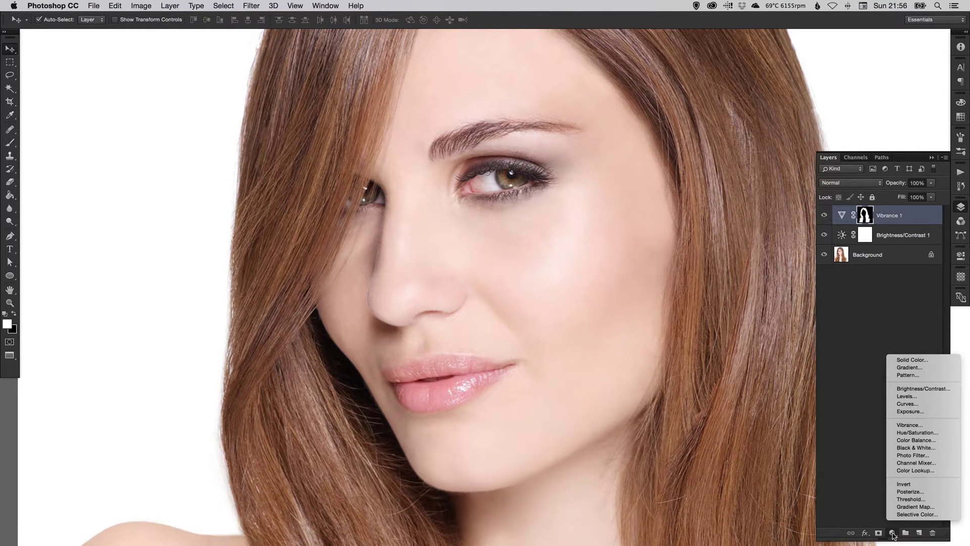
{"action": "left_click", "coordinate": [922, 434]}
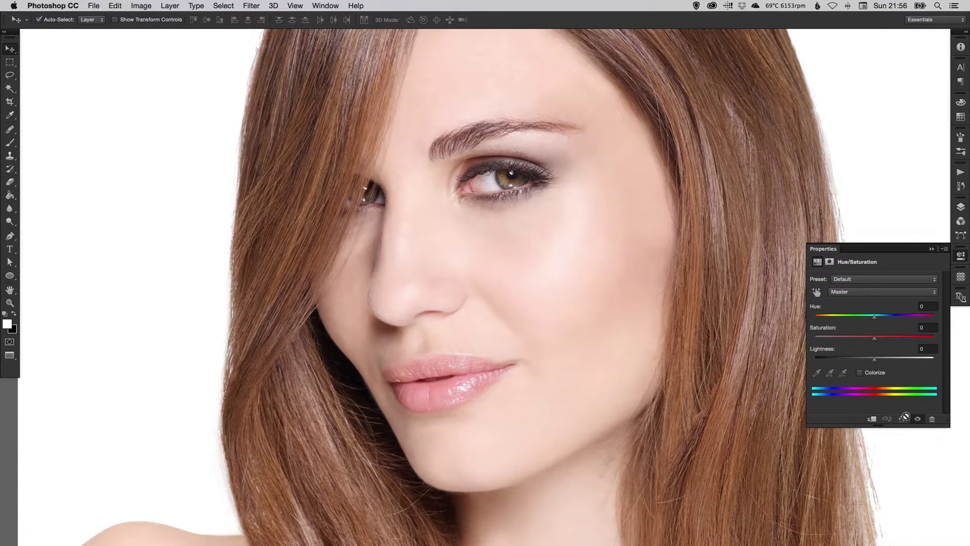
{"action": "left_click", "coordinate": [961, 209]}
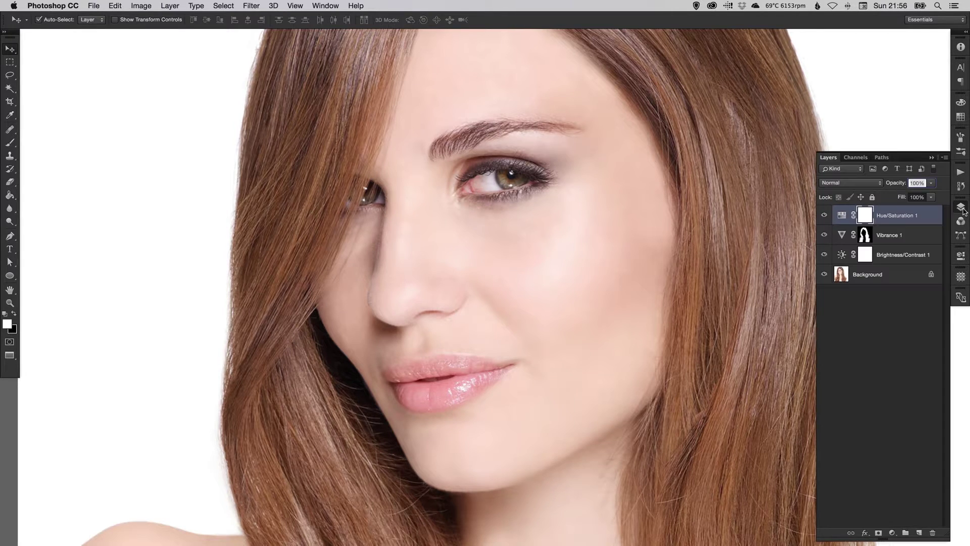
{"action": "key", "text": "Delete"}
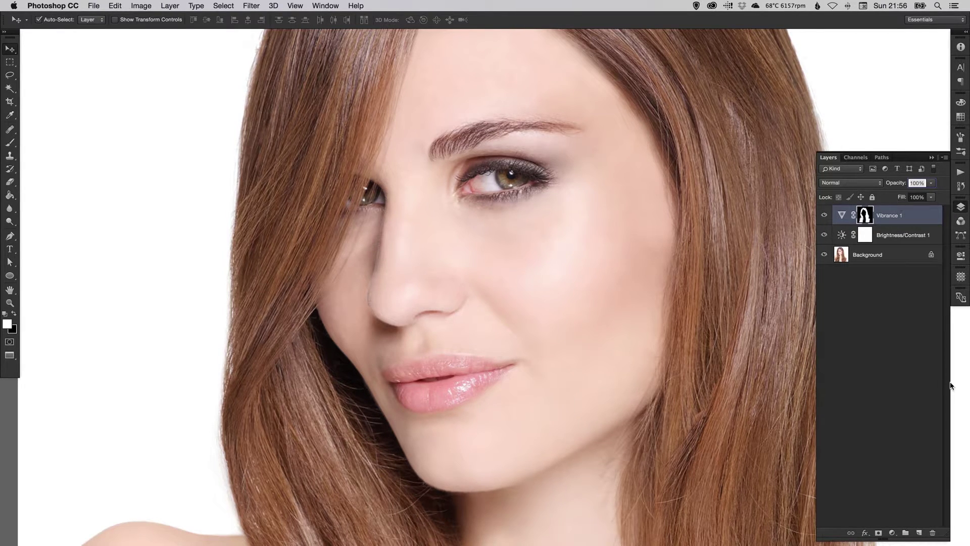
- Add a new layer above the Vibrance adjustment and set the foreground colour to pink #e83172
{"action": "left_click", "coordinate": [919, 533]}
{"action": "key", "text": "d"}
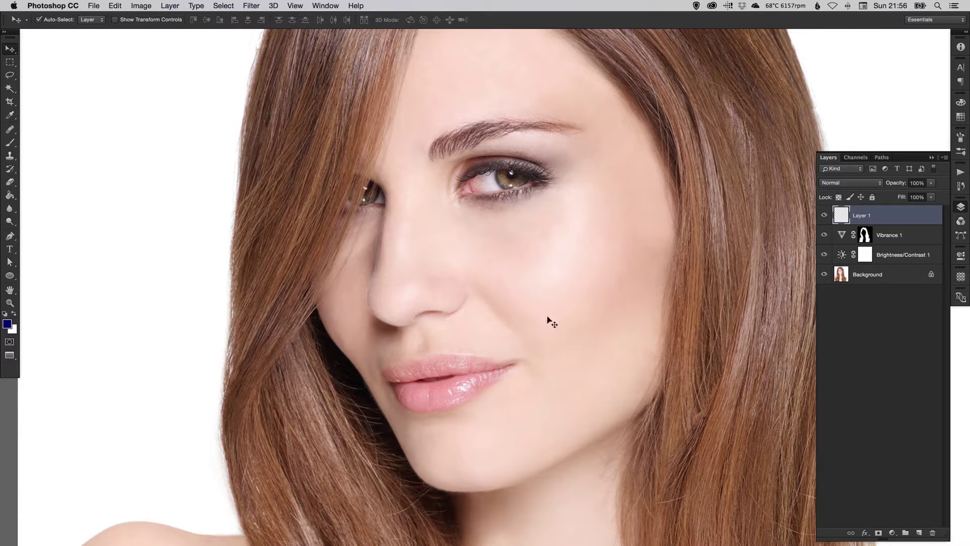
{"action": "key", "text": "b"}
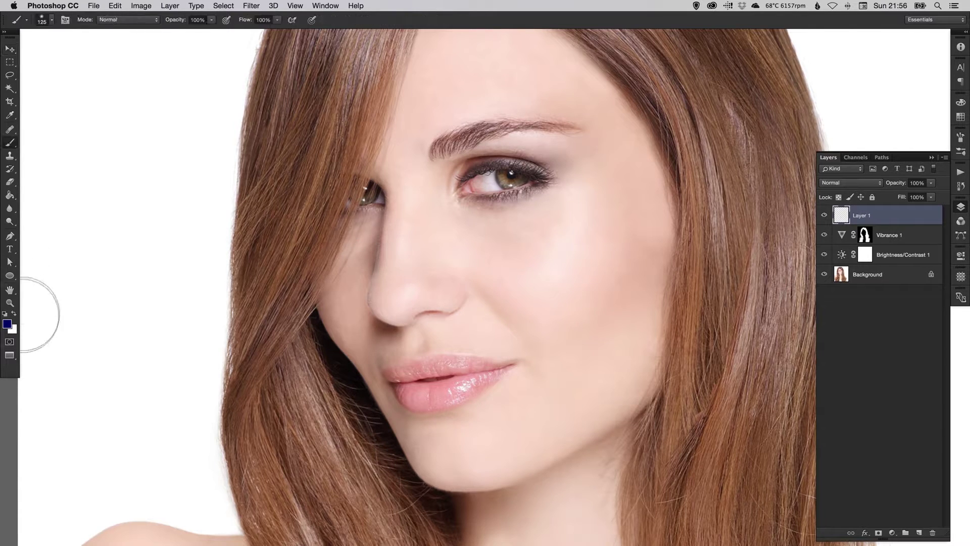
{"action": "left_click", "coordinate": [8, 325]}
{"action": "left_click", "coordinate": [499, 189]}
{"action": "left_click_drag", "start_coordinate": [499, 190], "coordinate": [499, 185]}
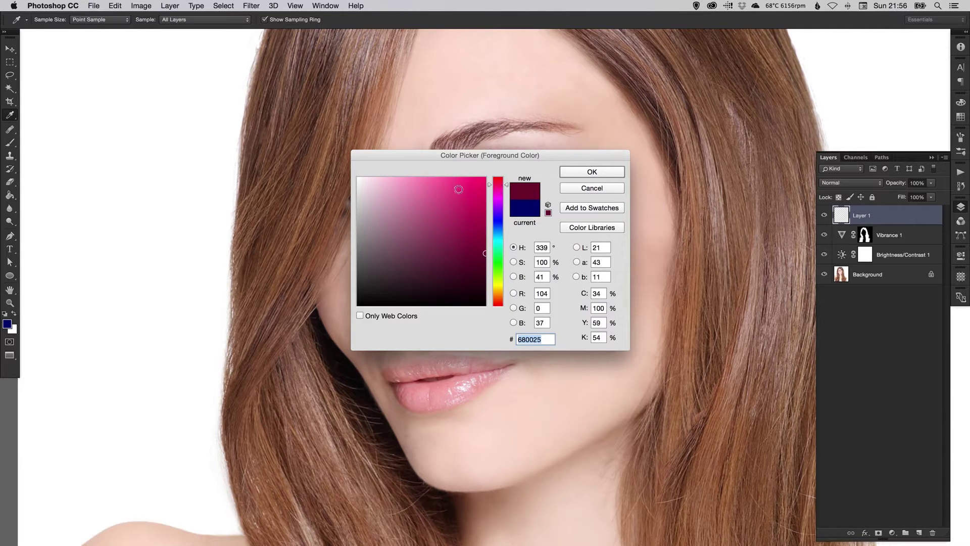
{"action": "left_click", "coordinate": [458, 189]}
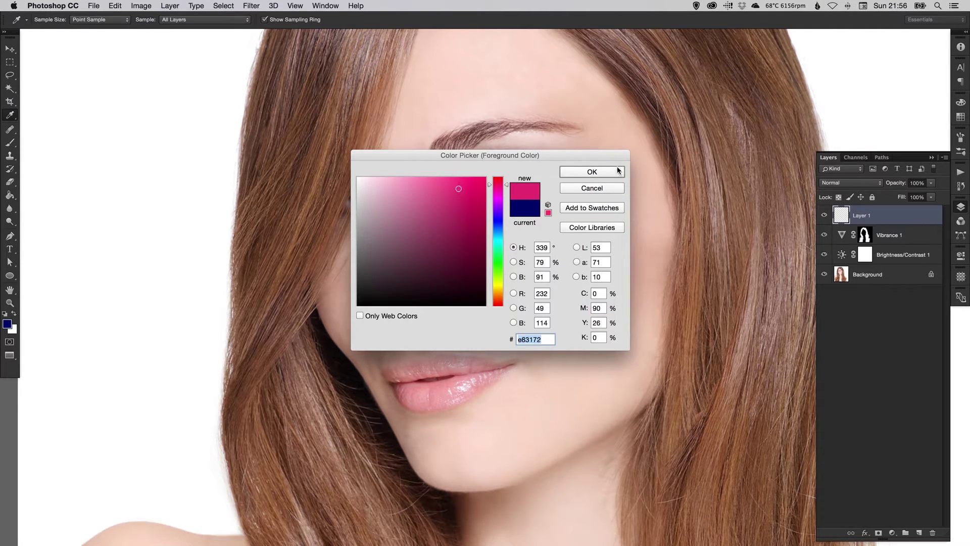
{"action": "left_click", "coordinate": [618, 170]}
- Paint pink eyeshadow over the lid of the fully visible eye up to the brow, reducing the brush to 30 px for the inner corner
{"action": "key", "text": "b"}
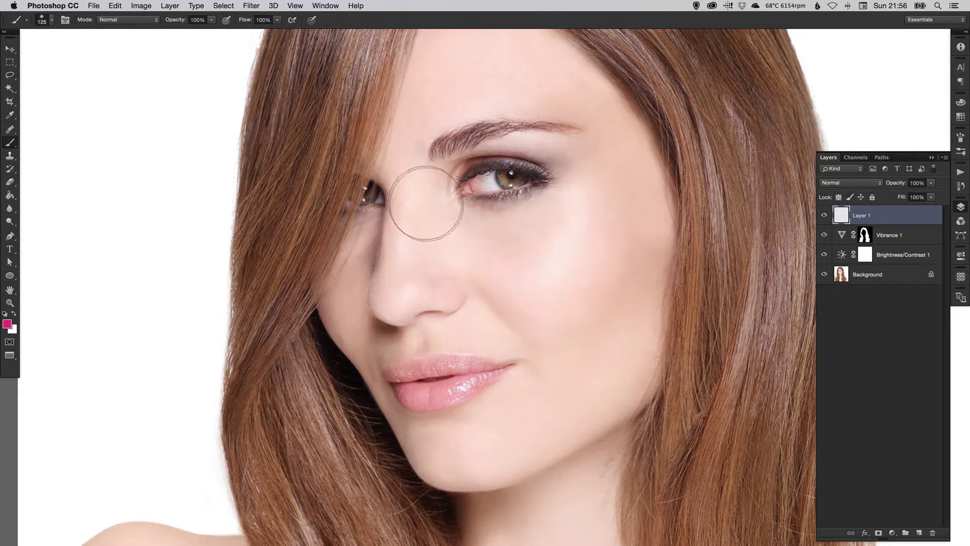
{"action": "key", "text": "bracketleft"}
{"action": "key", "text": "bracketleft"}
{"action": "key", "text": "bracketleft"}
{"action": "mouse_move", "coordinate": [441, 174]}
{"action": "left_mouse_down"}
{"action": "mouse_move", "coordinate": [514, 142]}
{"action": "mouse_move", "coordinate": [560, 154]}
{"action": "mouse_move", "coordinate": [534, 141]}
{"action": "mouse_move", "coordinate": [579, 145]}
{"action": "mouse_move", "coordinate": [481, 162]}
{"action": "mouse_move", "coordinate": [451, 177]}
{"action": "mouse_move", "coordinate": [568, 152]}
{"action": "mouse_move", "coordinate": [548, 146]}
{"action": "mouse_move", "coordinate": [576, 149]}
{"action": "left_mouse_up"}
{"action": "key", "text": "bracketright"}
{"action": "key", "text": "bracketright"}
{"action": "key", "text": "bracketright"}
{"action": "key", "text": "bracketleft"}
{"action": "key", "text": "bracketleft"}
{"action": "key", "text": "bracketleft"}
{"action": "key", "text": "bracketleft"}
{"action": "key", "text": "bracketleft"}
{"action": "key", "text": "bracketleft"}
{"action": "key", "text": "bracketleft"}
{"action": "key", "text": "bracketleft"}
{"action": "key", "text": "bracketleft"}
{"action": "left_click_drag", "start_coordinate": [444, 175], "coordinate": [446, 178]}
{"action": "key", "text": "bracketleft"}
{"action": "key", "text": "v"}
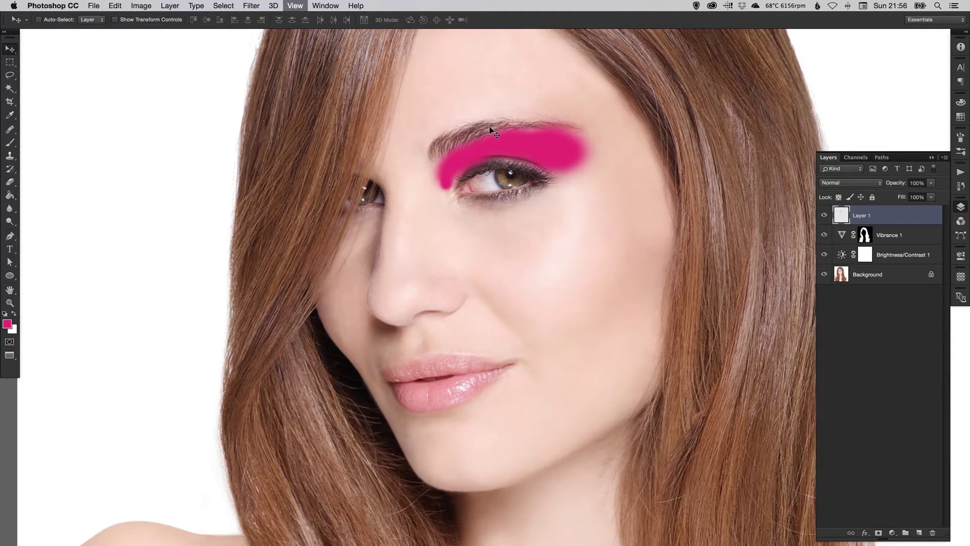
- Set the pink eyeshadow layer's blend mode to Soft Light
{"action": "key", "text": "super+minus"}
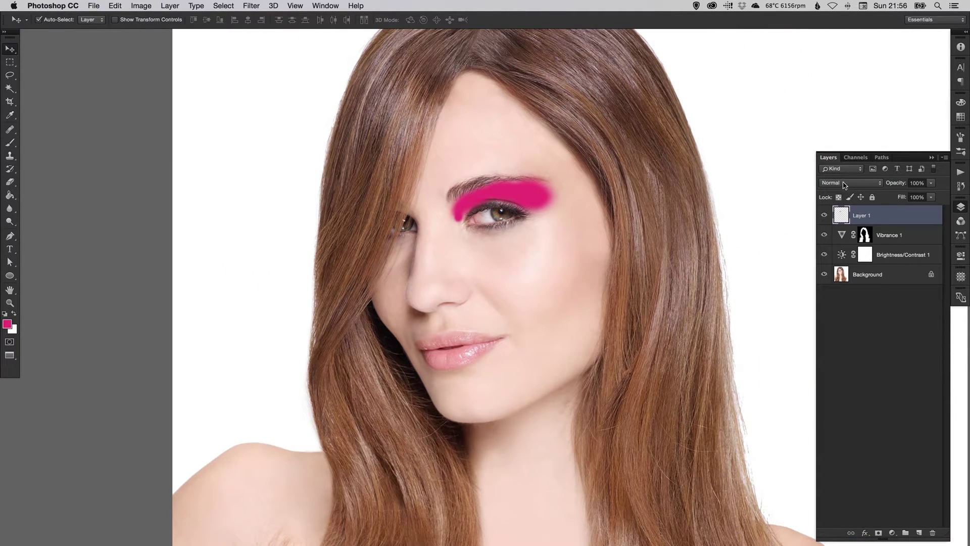
{"action": "left_click", "coordinate": [862, 183]}
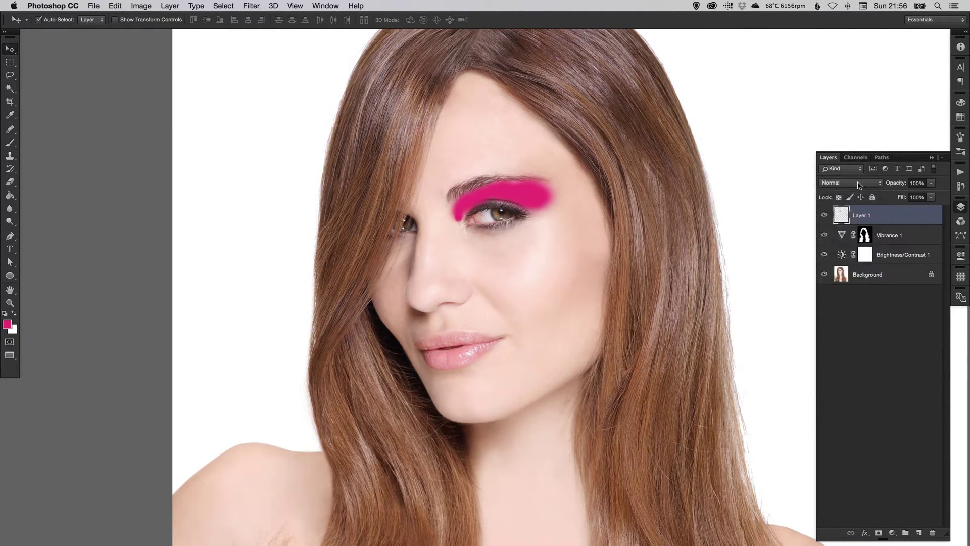
{"action": "left_click", "coordinate": [854, 183]}
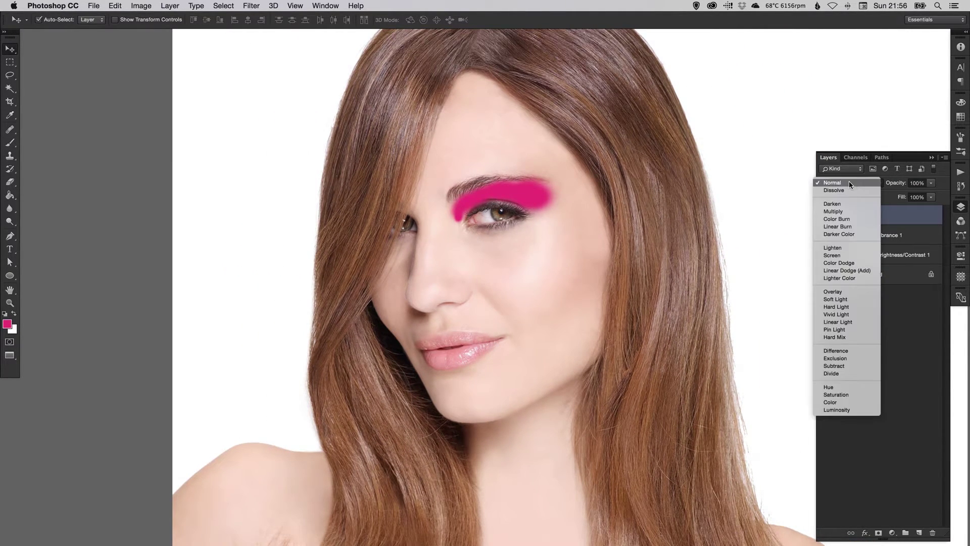
{"action": "left_click", "coordinate": [849, 300]}
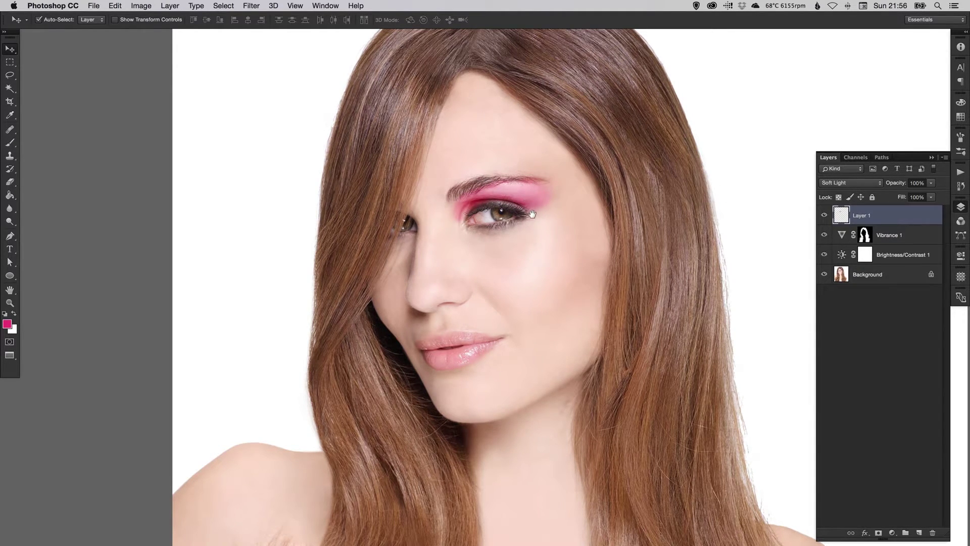
- Add a layer mask to the eyeshadow layer and ready the Brush with black for painting on it
{"action": "left_click_drag", "start_coordinate": [532, 214], "coordinate": [529, 230]}
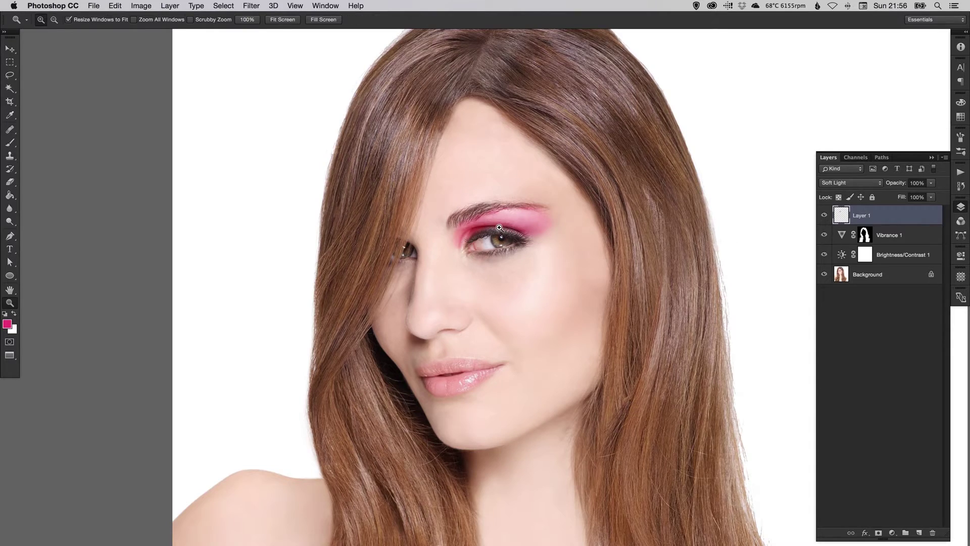
{"action": "left_click", "coordinate": [502, 235], "text": "super"}
{"action": "left_click", "coordinate": [503, 231], "text": "super"}
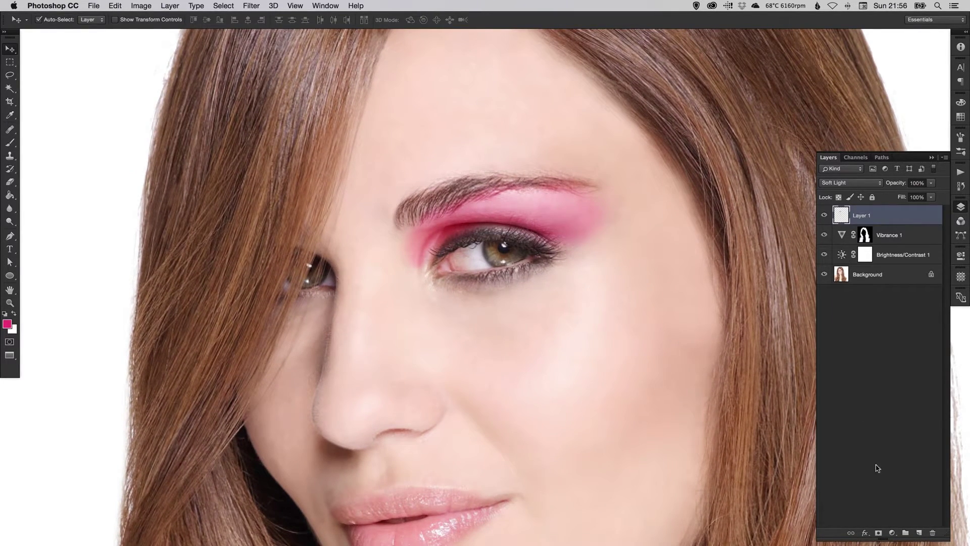
{"action": "left_click", "coordinate": [879, 533]}
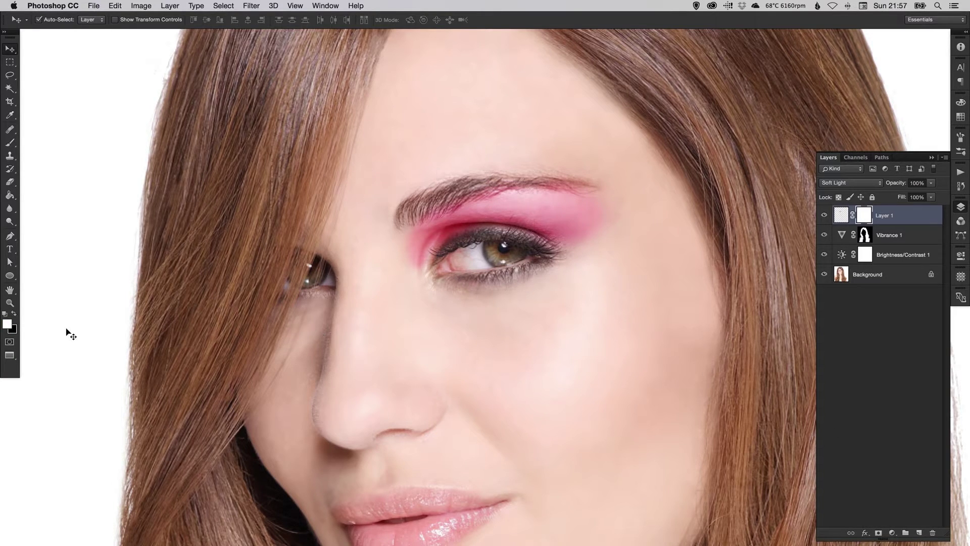
{"action": "key", "text": "x"}
{"action": "key", "text": "b"}
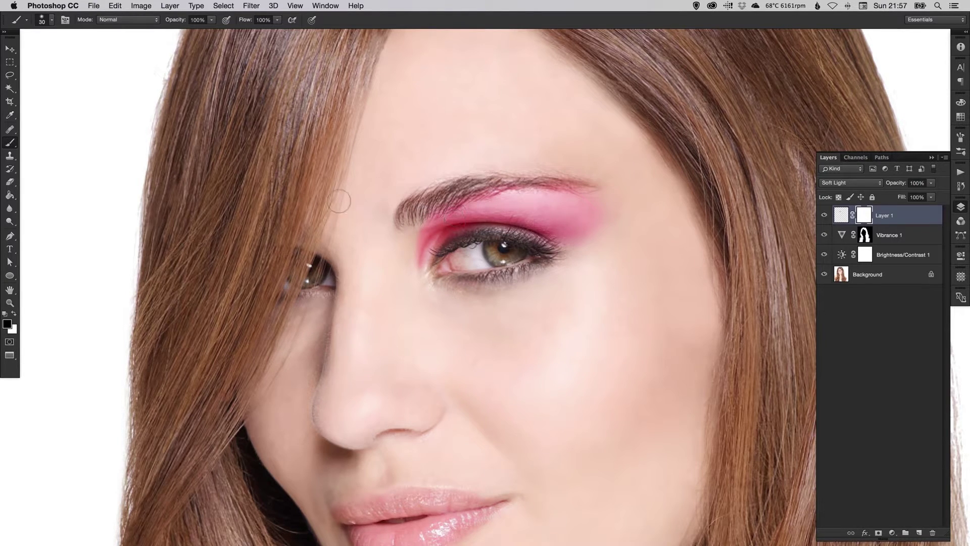
- Try hiding the inner eyeshadow with black on the mask using a 30 px brush, and restore it with white
{"action": "mouse_move", "coordinate": [425, 270]}
{"action": "left_mouse_down"}
{"action": "mouse_move", "coordinate": [425, 242]}
{"action": "mouse_move", "coordinate": [468, 211]}
{"action": "mouse_move", "coordinate": [530, 204]}
{"action": "left_mouse_up"}
{"action": "key", "text": "x"}
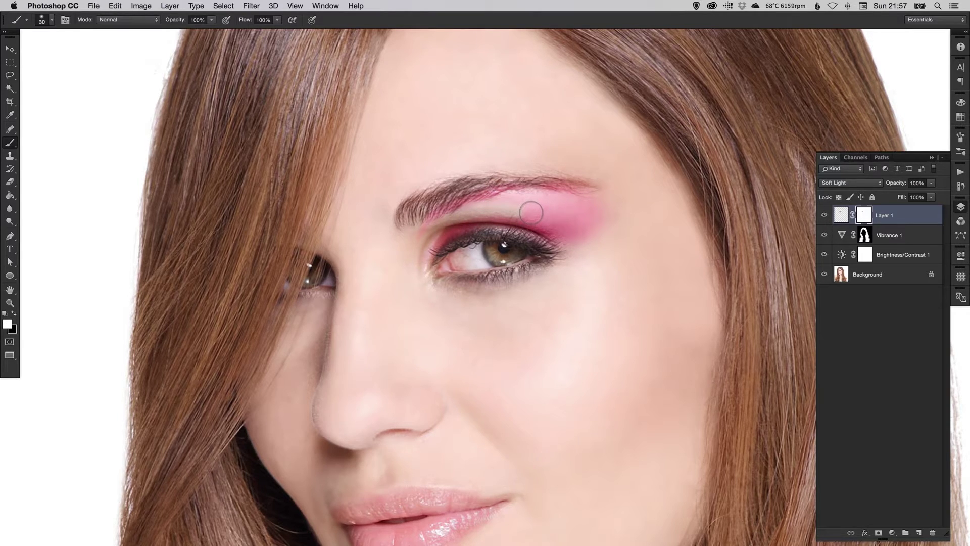
{"action": "mouse_move", "coordinate": [532, 212]}
{"action": "left_mouse_down"}
{"action": "mouse_move", "coordinate": [467, 213]}
{"action": "mouse_move", "coordinate": [432, 231]}
{"action": "left_mouse_up"}
- Paint black on the eyeshadow mask around the outer eye edge and over the eyebrow, enlarging the brush to 100 px
{"action": "key", "text": "x"}
{"action": "key", "text": "bracketright"}
{"action": "key", "text": "bracketright"}
{"action": "key", "text": "bracketright"}
{"action": "key", "text": "bracketright"}
{"action": "key", "text": "bracketright"}
{"action": "key", "text": "bracketright"}
{"action": "mouse_move", "coordinate": [638, 222]}
{"action": "left_mouse_down"}
{"action": "mouse_move", "coordinate": [572, 171]}
{"action": "mouse_move", "coordinate": [595, 199]}
{"action": "mouse_move", "coordinate": [630, 212]}
{"action": "mouse_move", "coordinate": [607, 184]}
{"action": "left_mouse_up"}
{"action": "key", "text": "bracketright"}
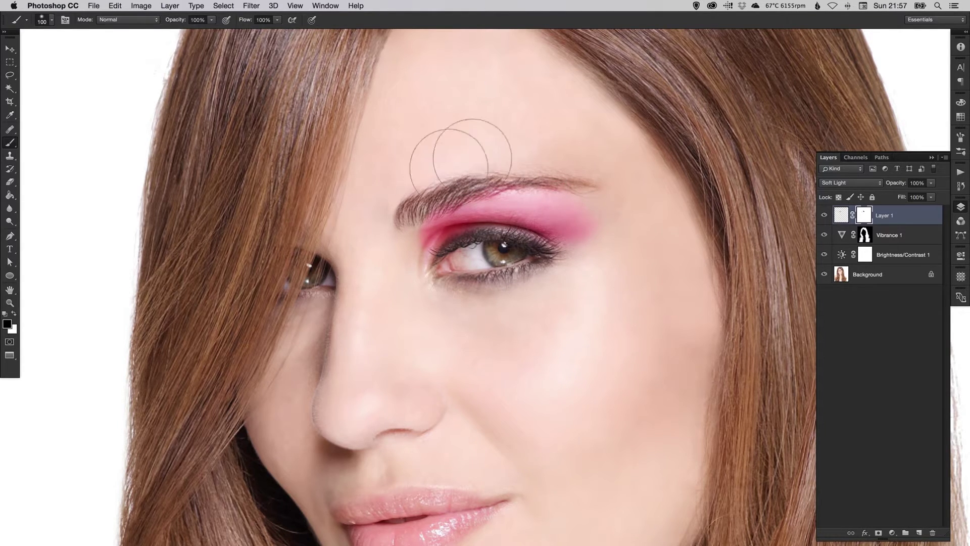
- Paint white on the eyeshadow mask to bring back the pink at the eye's inner corner
{"action": "key", "text": "x"}
{"action": "left_click_drag", "start_coordinate": [429, 237], "coordinate": [426, 255]}
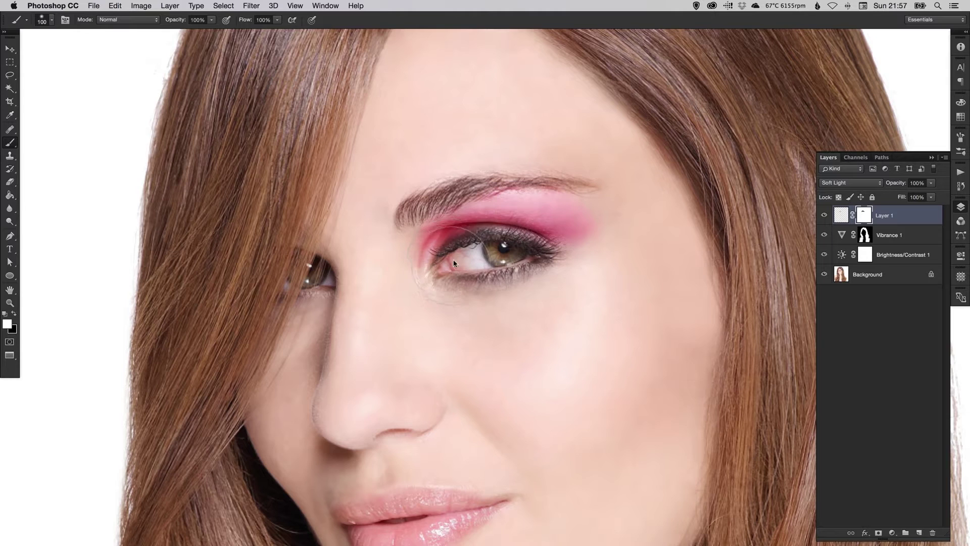
{"action": "key", "text": "v"}
- Reduce the eyeshadow layer's opacity to 60%
{"action": "key", "text": "super+minus"}
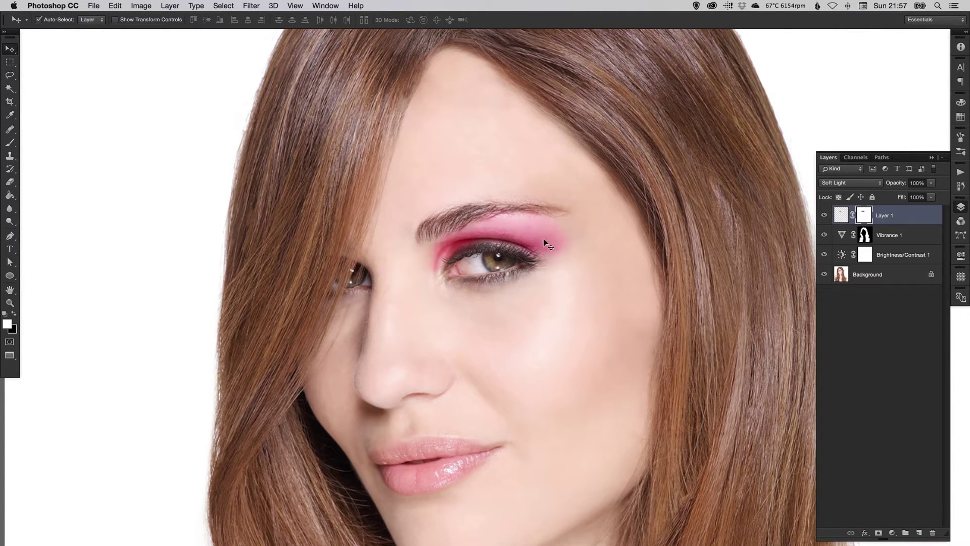
{"action": "left_click", "coordinate": [931, 185]}
{"action": "left_click_drag", "start_coordinate": [907, 193], "coordinate": [870, 191]}
{"action": "left_click_drag", "start_coordinate": [917, 194], "coordinate": [915, 195]}
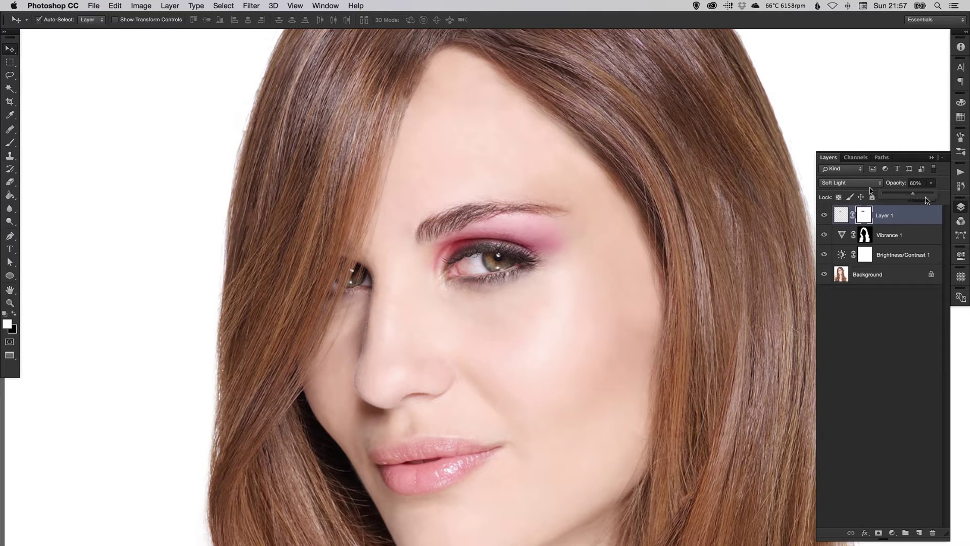
{"action": "left_click", "coordinate": [960, 208]}
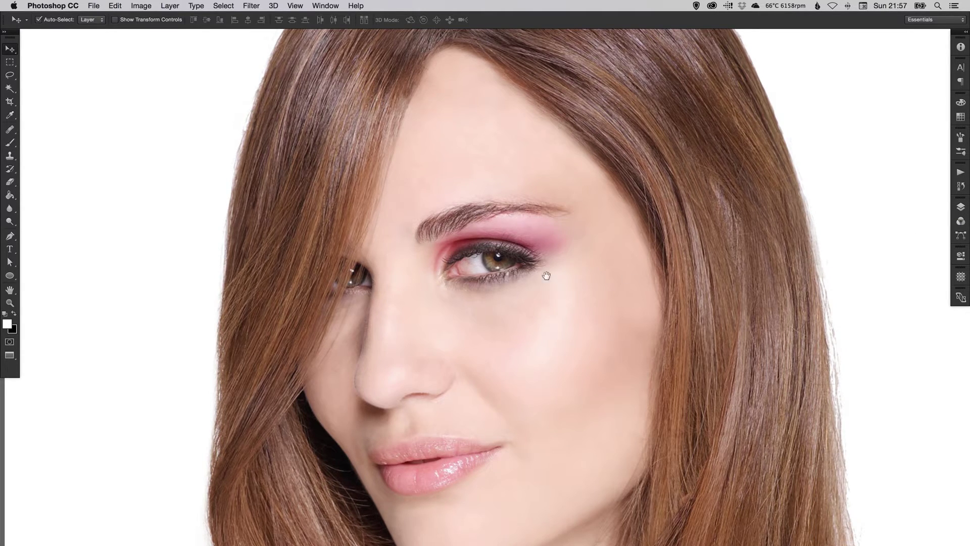
- Add a new layer above the eyeshadow layer for the lips and set the foreground colour to red #e82437
{"action": "left_click_drag", "start_coordinate": [546, 276], "coordinate": [548, 245]}
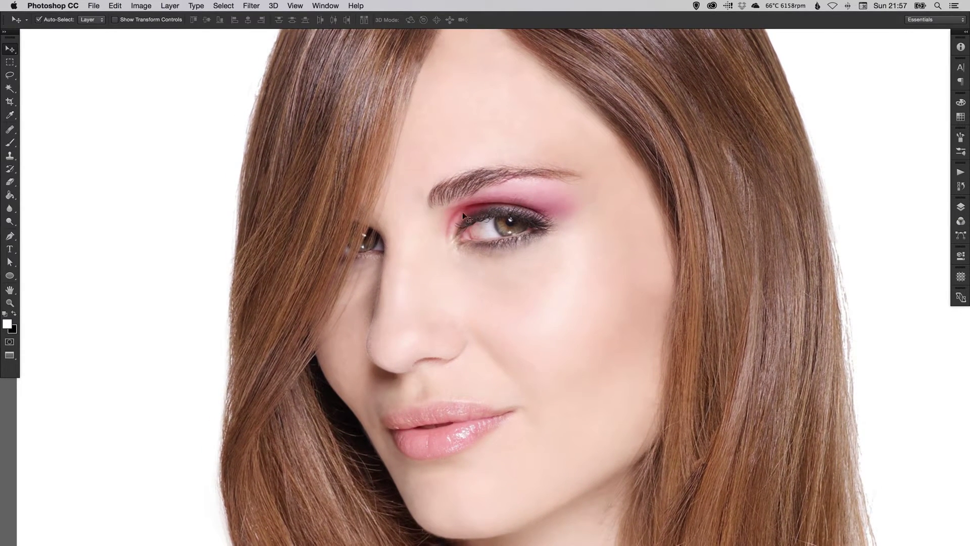
{"action": "left_click_drag", "start_coordinate": [499, 311], "coordinate": [520, 179]}
{"action": "key", "text": "z"}
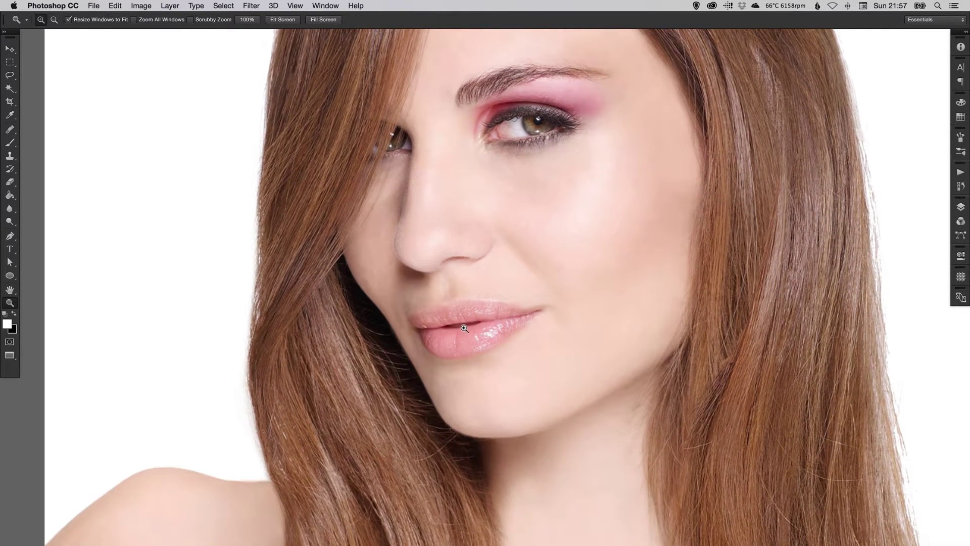
{"action": "left_click", "coordinate": [463, 328]}
{"action": "key", "text": "v"}
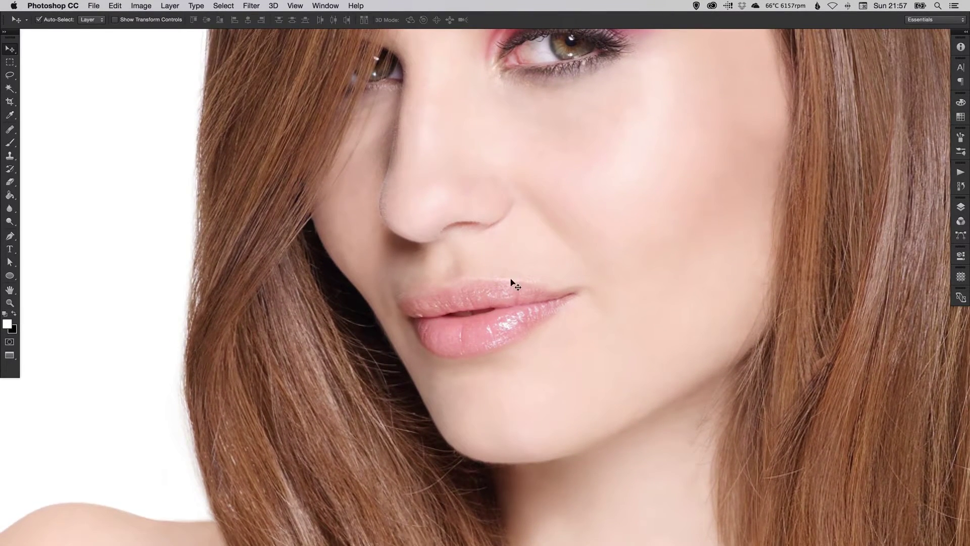
{"action": "left_click", "coordinate": [960, 207]}
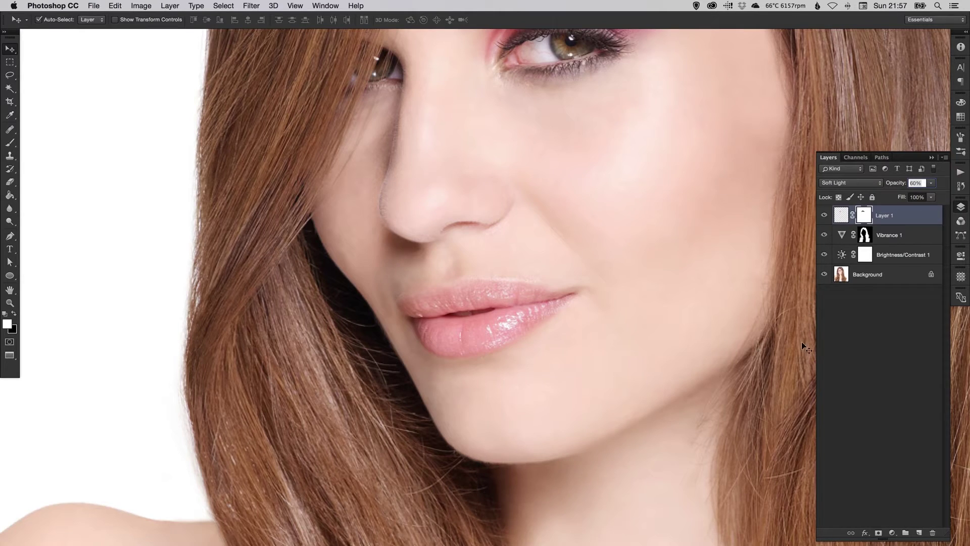
{"action": "left_click", "coordinate": [919, 533]}
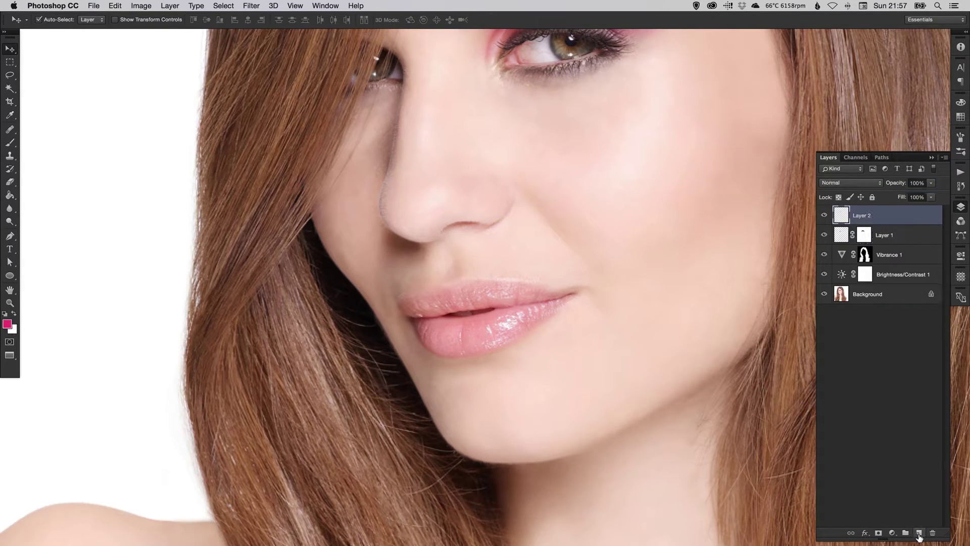
{"action": "left_click", "coordinate": [8, 325]}
{"action": "left_click", "coordinate": [497, 179]}
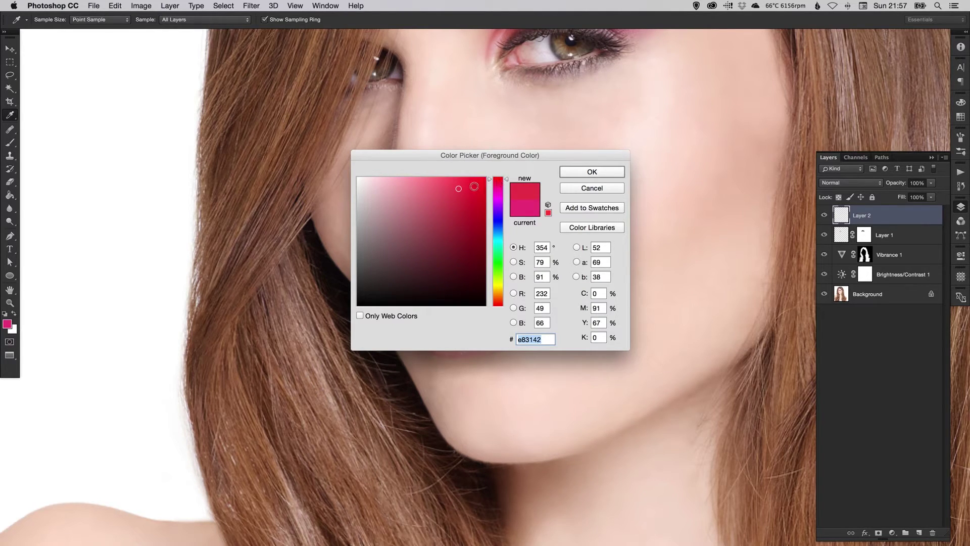
{"action": "left_click", "coordinate": [473, 184]}
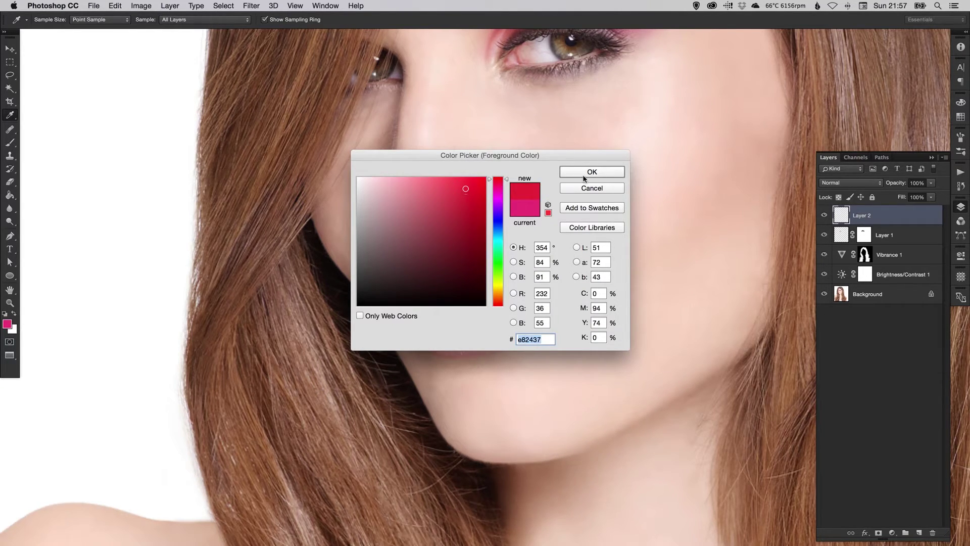
{"action": "left_click", "coordinate": [591, 172]}
- Paint red over most of the upper and lower lips on the new layer with a 40 px brush
{"action": "key", "text": "b"}
{"action": "key", "text": "bracketleft"}
{"action": "key", "text": "bracketleft"}
{"action": "key", "text": "bracketleft"}
{"action": "key", "text": "bracketleft"}
{"action": "key", "text": "bracketleft"}
{"action": "key", "text": "bracketleft"}
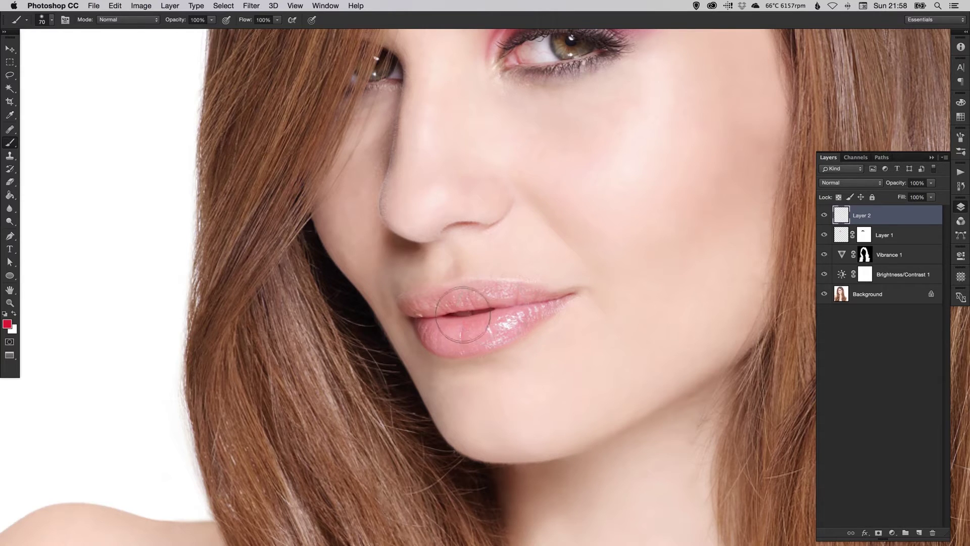
{"action": "mouse_move", "coordinate": [430, 302]}
{"action": "left_mouse_down"}
{"action": "mouse_move", "coordinate": [409, 305]}
{"action": "mouse_move", "coordinate": [432, 300]}
{"action": "left_mouse_up"}
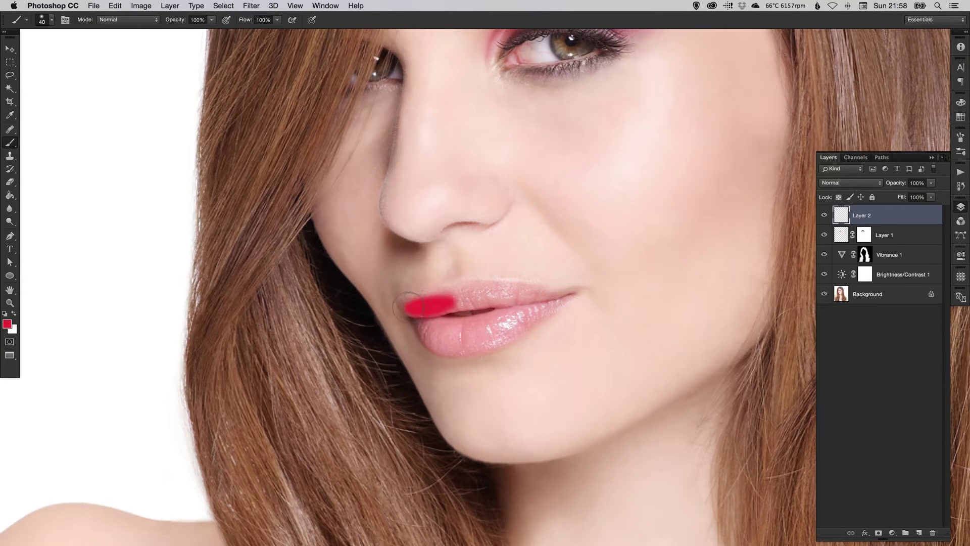
{"action": "mouse_move", "coordinate": [444, 302]}
{"action": "left_mouse_down"}
{"action": "mouse_move", "coordinate": [423, 298]}
{"action": "mouse_move", "coordinate": [479, 285]}
{"action": "mouse_move", "coordinate": [499, 301]}
{"action": "left_mouse_up"}
{"action": "mouse_move", "coordinate": [413, 335]}
{"action": "left_mouse_down"}
{"action": "mouse_move", "coordinate": [425, 318]}
{"action": "mouse_move", "coordinate": [455, 326]}
{"action": "mouse_move", "coordinate": [426, 338]}
{"action": "mouse_move", "coordinate": [445, 349]}
{"action": "mouse_move", "coordinate": [427, 324]}
{"action": "mouse_move", "coordinate": [434, 349]}
{"action": "mouse_move", "coordinate": [494, 338]}
{"action": "mouse_move", "coordinate": [445, 329]}
{"action": "mouse_move", "coordinate": [503, 323]}
{"action": "mouse_move", "coordinate": [488, 313]}
{"action": "mouse_move", "coordinate": [512, 301]}
{"action": "mouse_move", "coordinate": [472, 285]}
{"action": "mouse_move", "coordinate": [513, 287]}
{"action": "mouse_move", "coordinate": [530, 303]}
{"action": "left_mouse_up"}
- Fill the remaining lip area towards the right-hand mouth corner with red, reducing the brush to 10 px
{"action": "left_click", "coordinate": [530, 302], "text": "super"}
{"action": "key", "text": "bracketleft"}
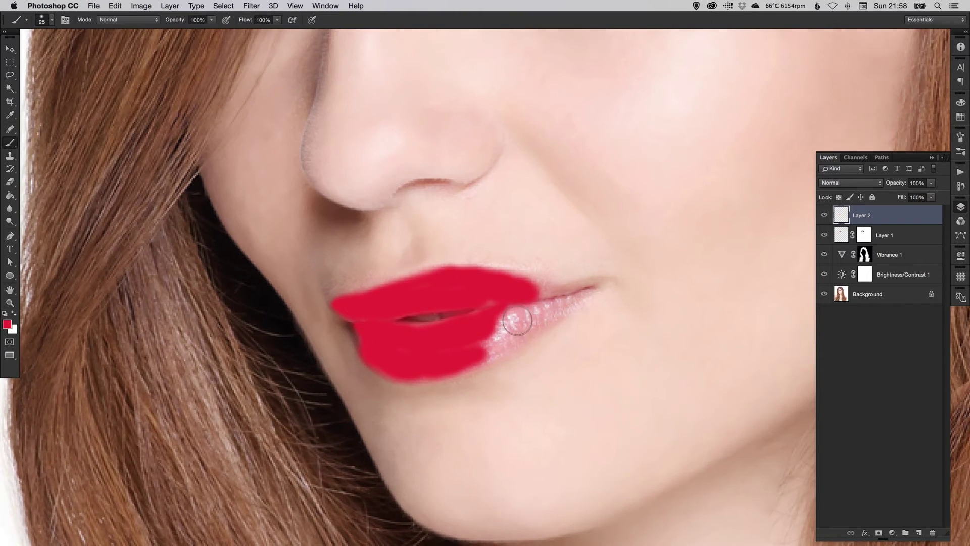
{"action": "key", "text": "bracketleft"}
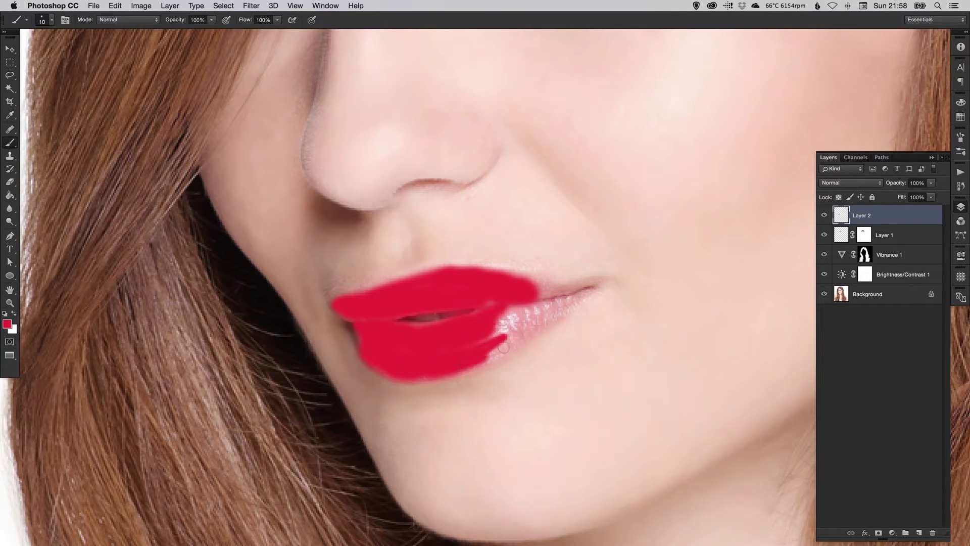
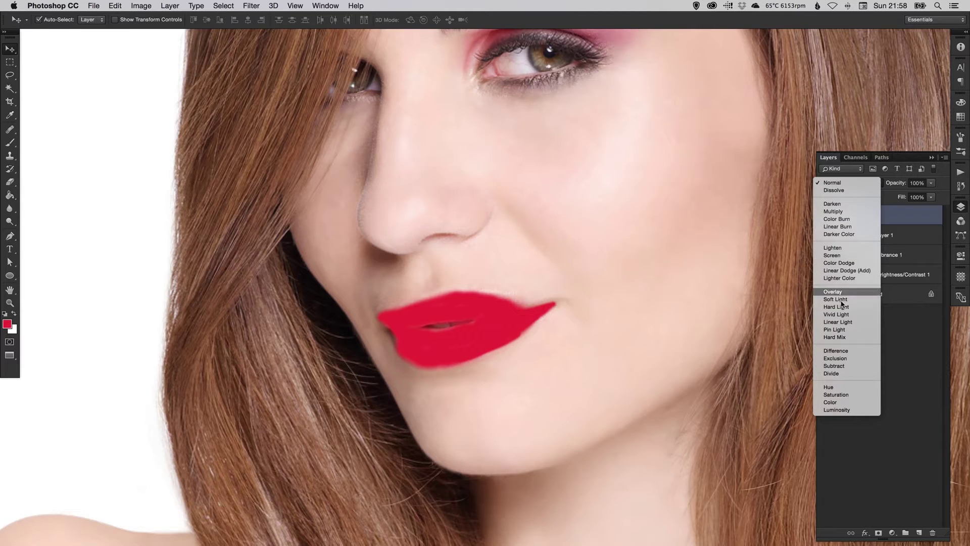
- Try the Soft Light blend mode on the red lip layer and compare the lips with the layer hidden and shown
{"action": "left_click", "coordinate": [836, 299]}
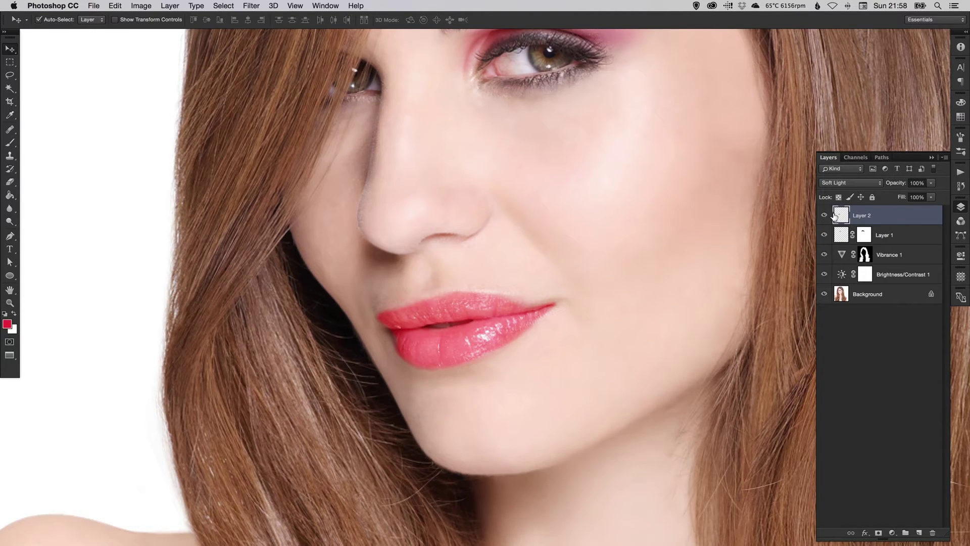
{"action": "key", "text": "super+minus"}
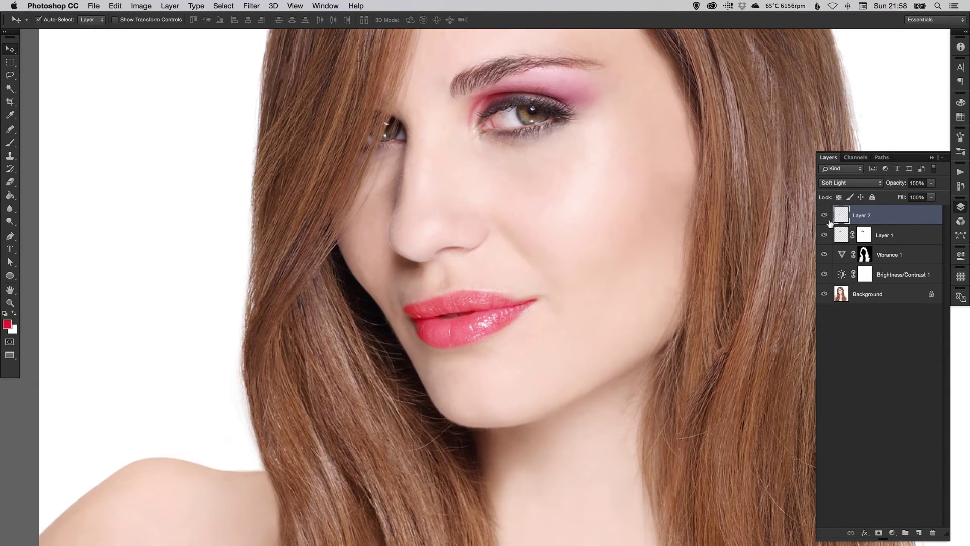
{"action": "left_click", "coordinate": [826, 216]}
{"action": "left_click", "coordinate": [825, 217]}
{"action": "left_click", "coordinate": [824, 217]}
{"action": "left_click", "coordinate": [824, 218]}
{"action": "left_click", "coordinate": [824, 218]}
{"action": "left_click", "coordinate": [824, 218]}
- Set the red lip layer's blend mode to Overlay
{"action": "left_click", "coordinate": [847, 184]}
{"action": "left_click", "coordinate": [846, 174]}
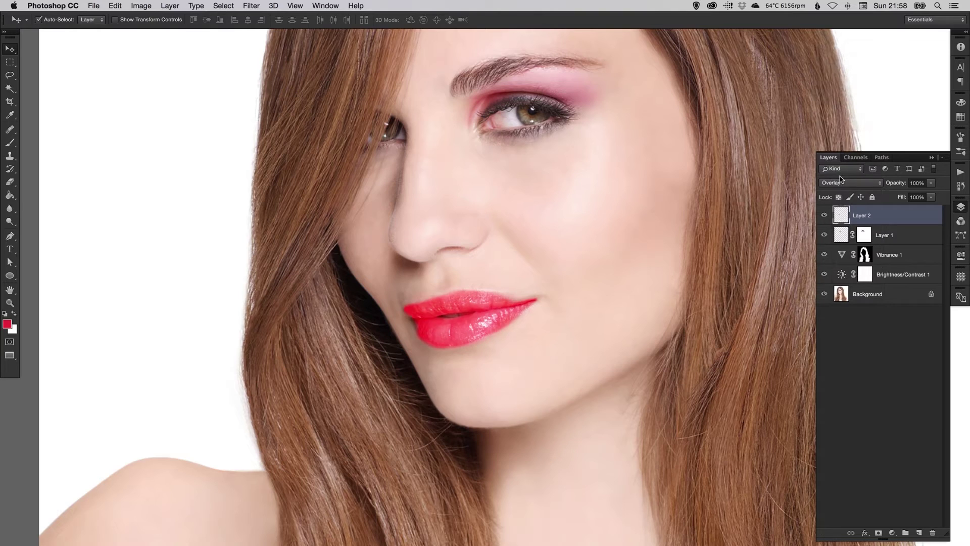
- Try the Soft Light, Multiply and Hard Light blend modes on the red lip layer
{"action": "scroll", "coordinate": [837, 184], "scroll_direction": "down", "scroll_amount": 1}
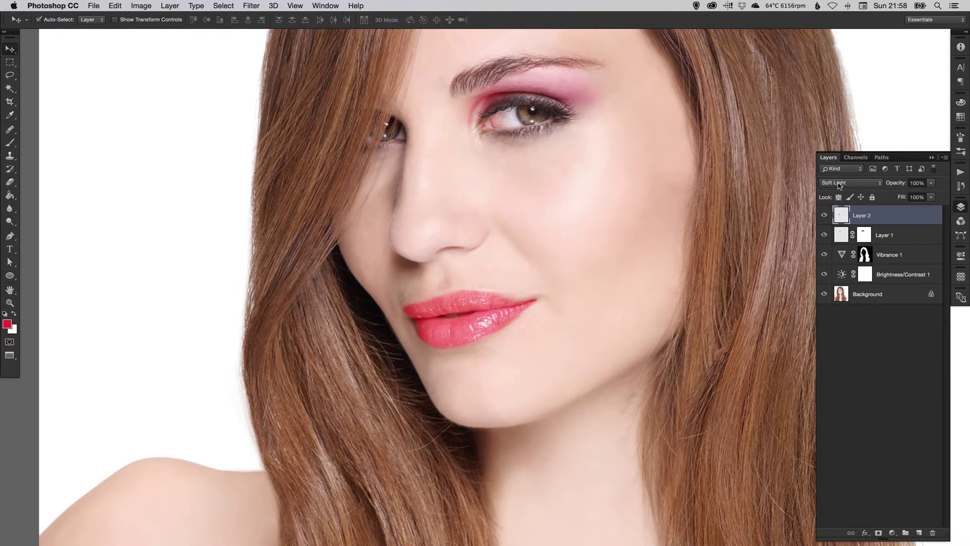
{"action": "left_click", "coordinate": [842, 184]}
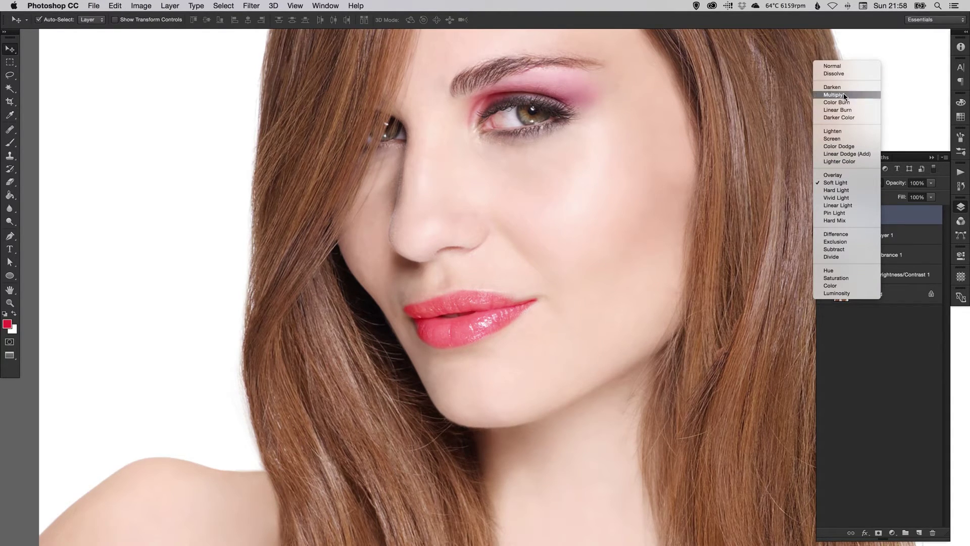
{"action": "left_click", "coordinate": [841, 94]}
{"action": "left_click", "coordinate": [930, 183]}
{"action": "mouse_move", "coordinate": [932, 194]}
{"action": "left_mouse_down"}
{"action": "mouse_move", "coordinate": [903, 196]}
{"action": "mouse_move", "coordinate": [935, 196]}
{"action": "left_mouse_up"}
{"action": "left_click", "coordinate": [851, 182]}
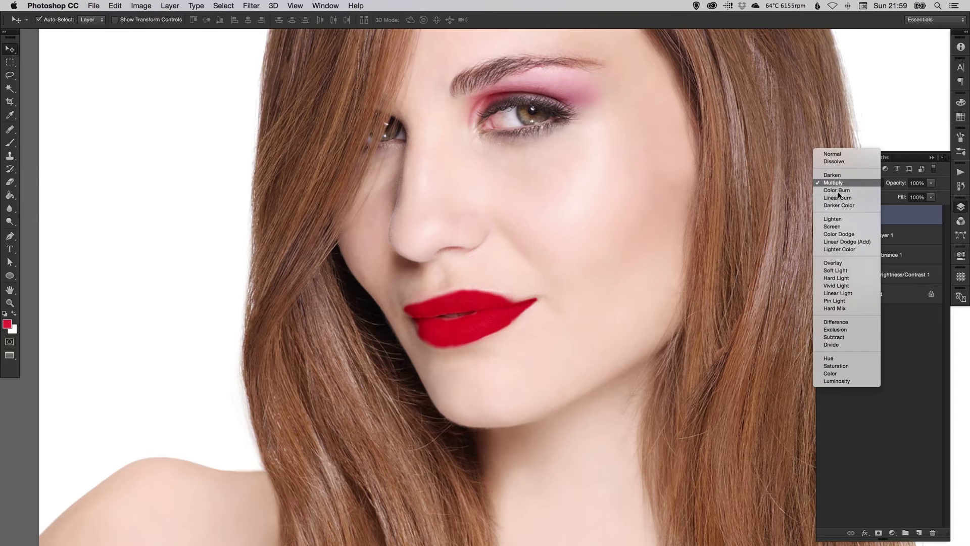
{"action": "left_click", "coordinate": [835, 278]}
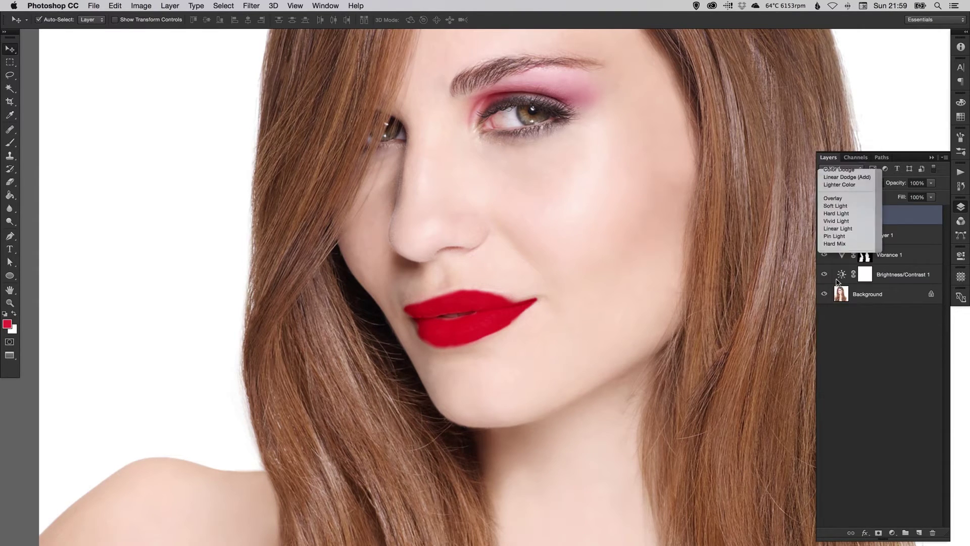
{"action": "left_click", "coordinate": [849, 184]}
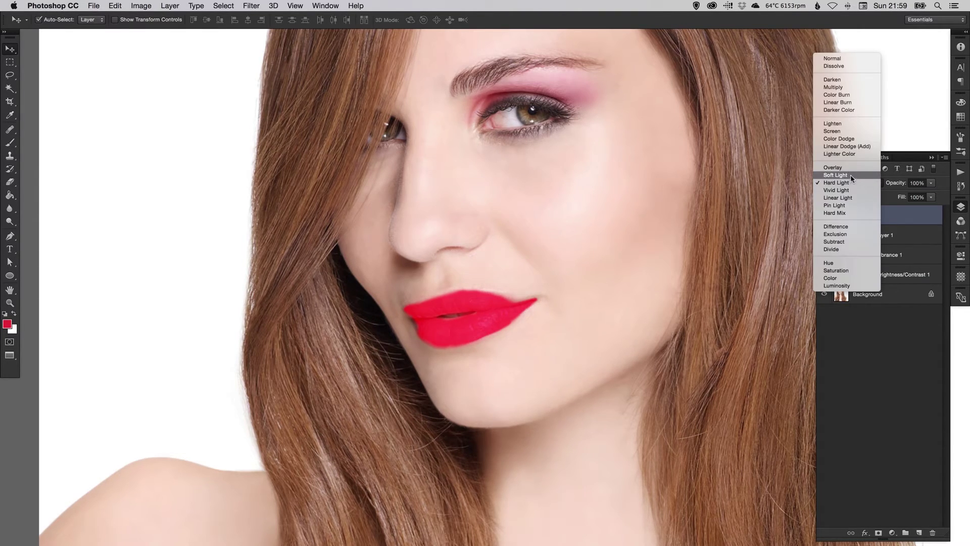
{"action": "left_click", "coordinate": [847, 174]}
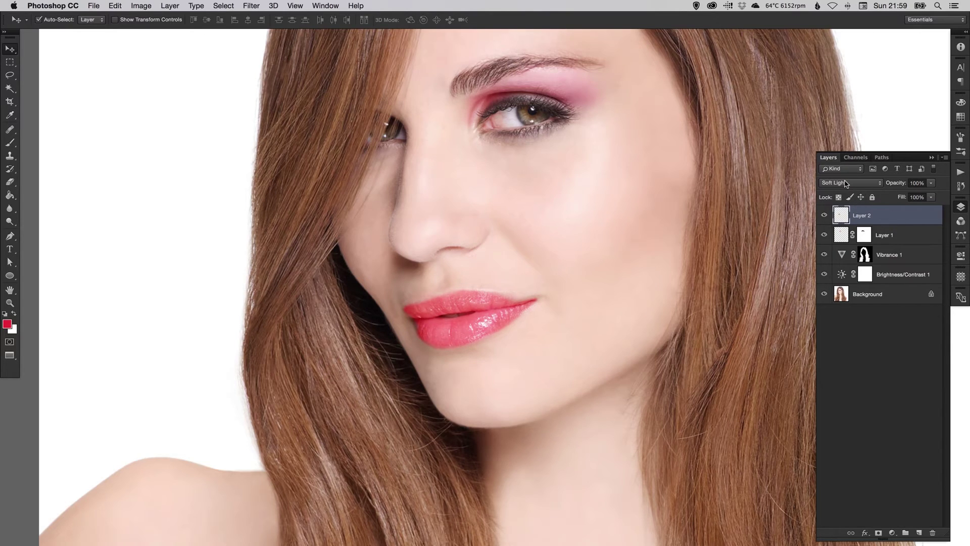
- Set the red lip layer's blend mode to Overlay and reduce its opacity to 30%
{"action": "left_click", "coordinate": [842, 184]}
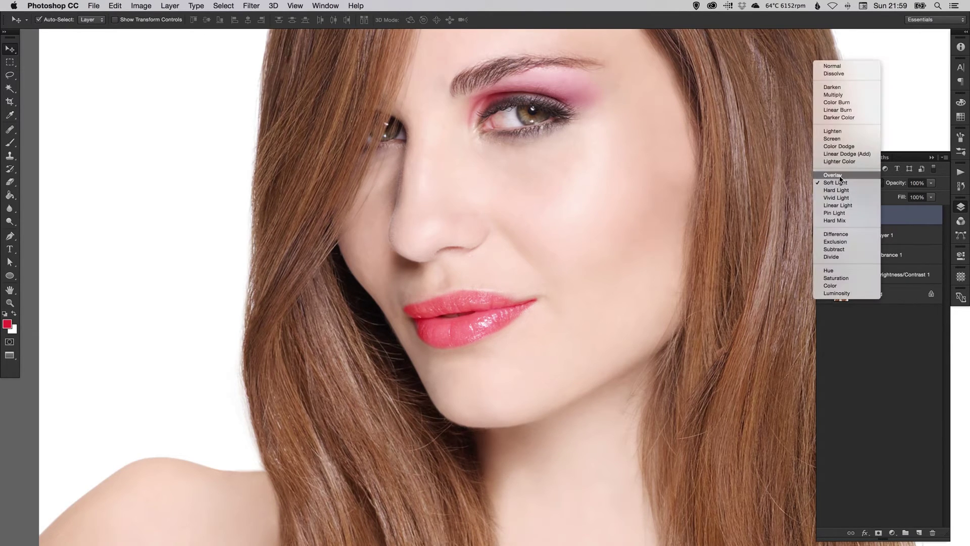
{"action": "left_click", "coordinate": [839, 174]}
{"action": "left_click", "coordinate": [932, 184]}
{"action": "left_click", "coordinate": [908, 194]}
{"action": "left_click_drag", "start_coordinate": [904, 196], "coordinate": [905, 195]}
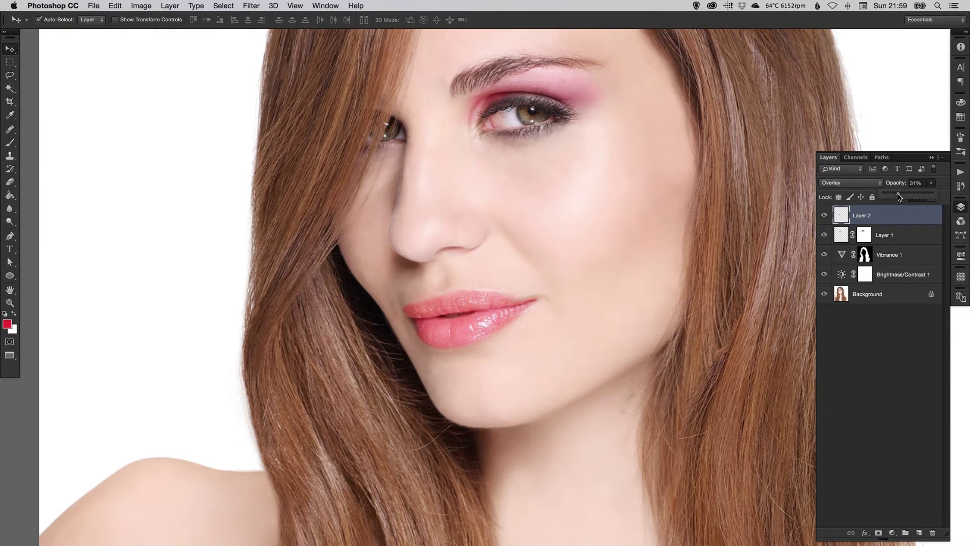
{"action": "left_click_drag", "start_coordinate": [897, 198], "coordinate": [891, 215]}
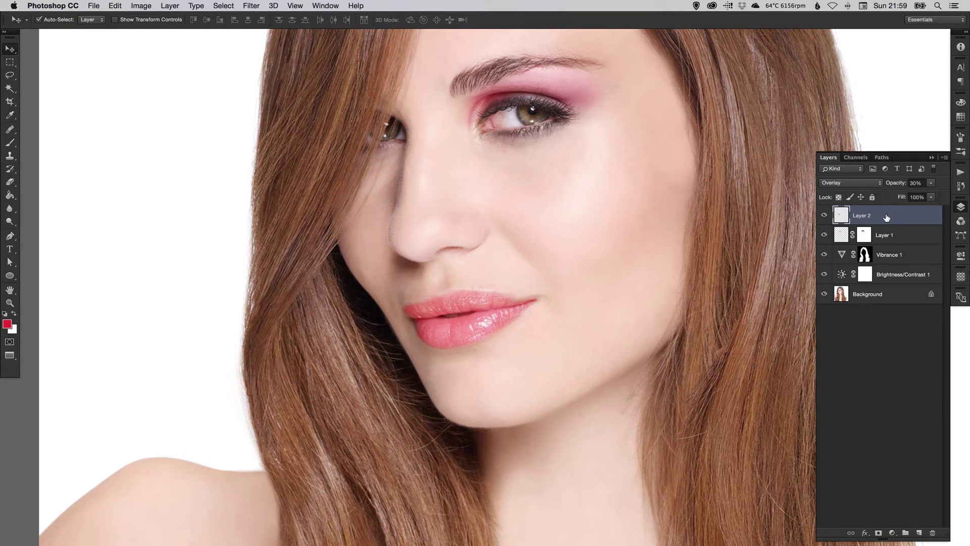
- Compare the portrait with the red lip layer hidden and shown, from the whole image and closer on the face
{"action": "left_click", "coordinate": [824, 216]}
{"action": "left_click", "coordinate": [824, 216]}
{"action": "key", "text": "super+minus"}
{"action": "key", "text": "super+minus"}
{"action": "key", "text": "super+minus"}
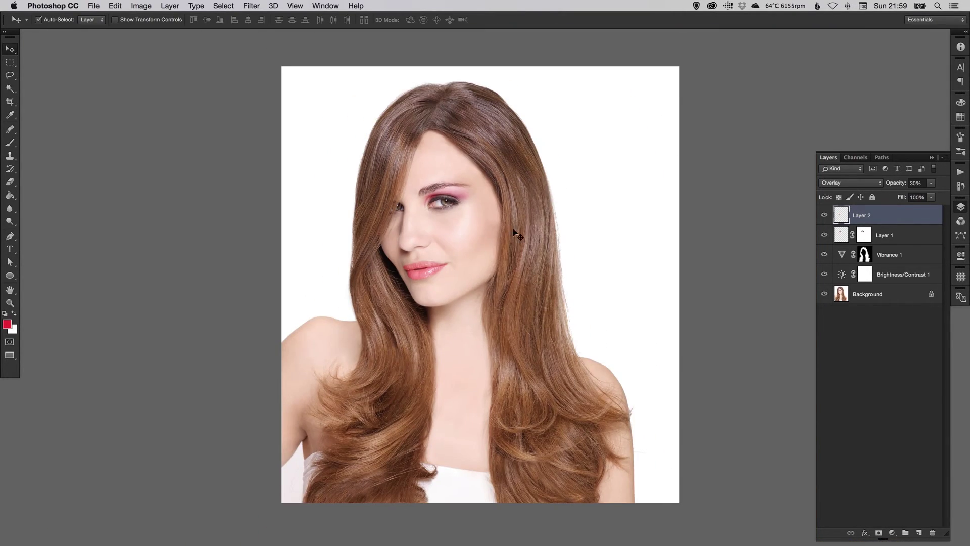
{"action": "left_click", "coordinate": [426, 238], "text": "super"}
{"action": "scroll", "coordinate": [428, 237], "scroll_direction": "up", "scroll_amount": 1}
{"action": "scroll", "coordinate": [428, 238], "scroll_direction": "left", "scroll_amount": 1}
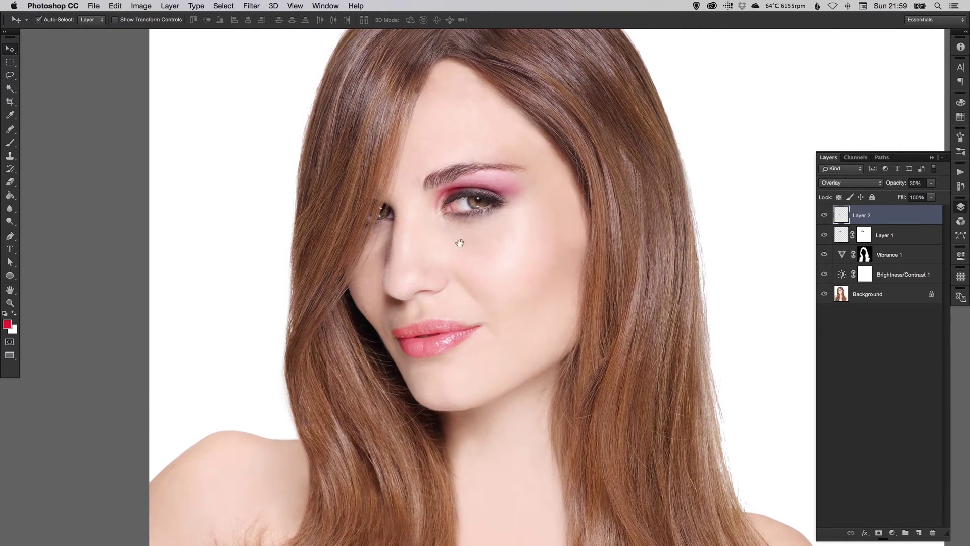
{"action": "left_click", "coordinate": [824, 215]}
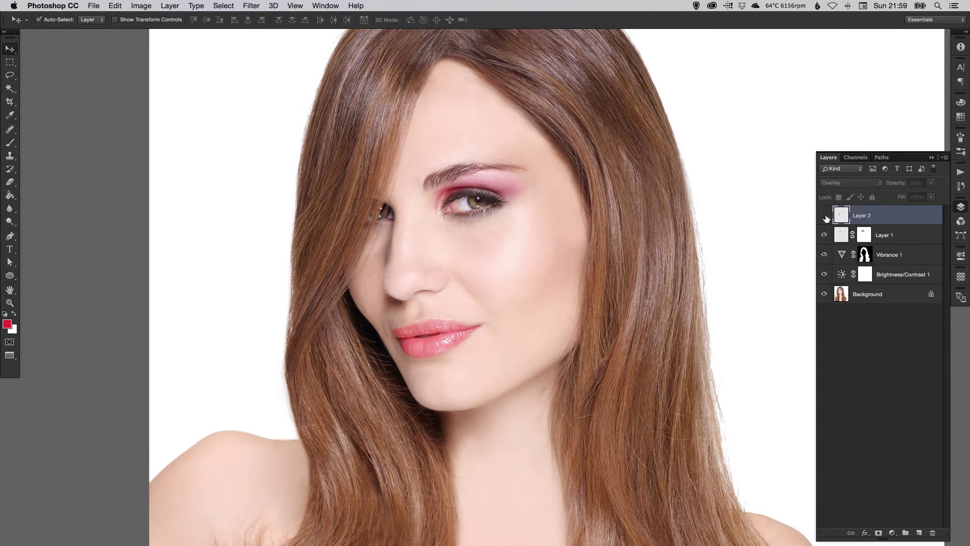
{"action": "left_click", "coordinate": [824, 216]}
{"action": "left_click", "coordinate": [824, 217]}
{"action": "left_click", "coordinate": [824, 216]}
- Set the brush size to 60 px and add a layer mask to the red lip layer
{"action": "key", "text": "z"}
{"action": "left_click", "coordinate": [429, 340]}
{"action": "left_click", "coordinate": [430, 340]}
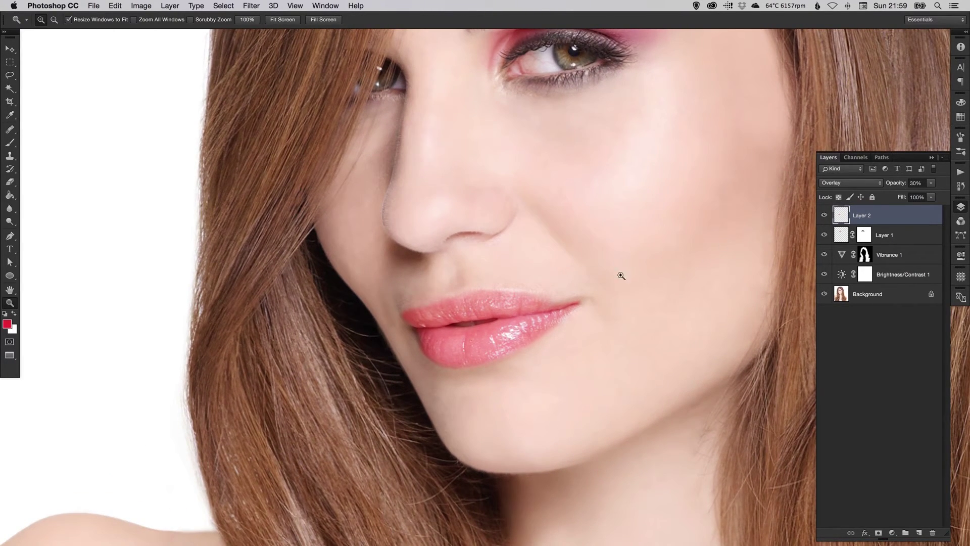
{"action": "key", "text": "b"}
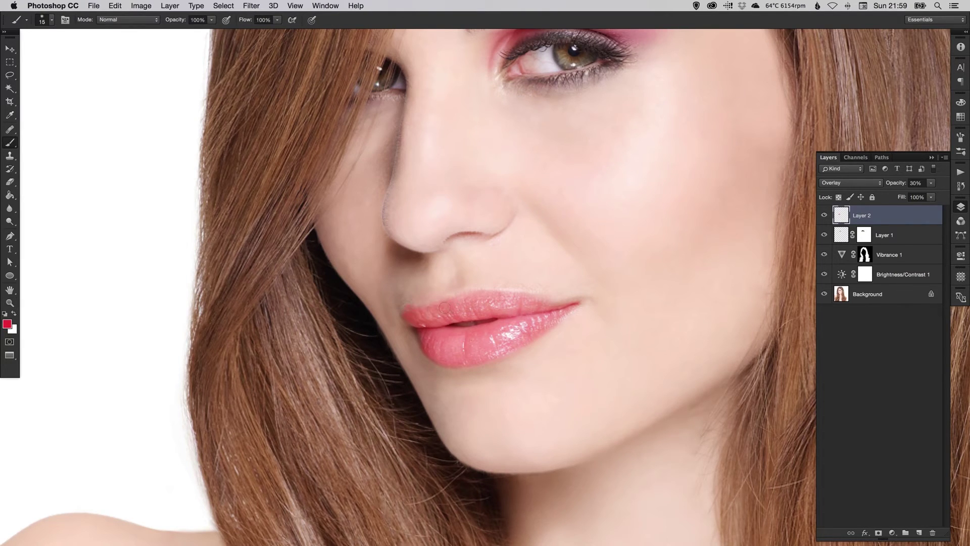
{"action": "mouse_move", "coordinate": [429, 317]}
{"action": "left_mouse_down"}
{"action": "mouse_move", "coordinate": [432, 306]}
{"action": "mouse_move", "coordinate": [529, 295]}
{"action": "left_mouse_up"}
{"action": "key", "text": "bracketleft"}
{"action": "key", "text": "bracketleft"}
{"action": "key", "text": "bracketleft"}
{"action": "key", "text": "bracketleft"}
{"action": "key", "text": "bracketright"}
{"action": "key", "text": "bracketright"}
{"action": "key", "text": "bracketright"}
{"action": "key", "text": "bracketright"}
{"action": "left_click", "coordinate": [878, 533]}
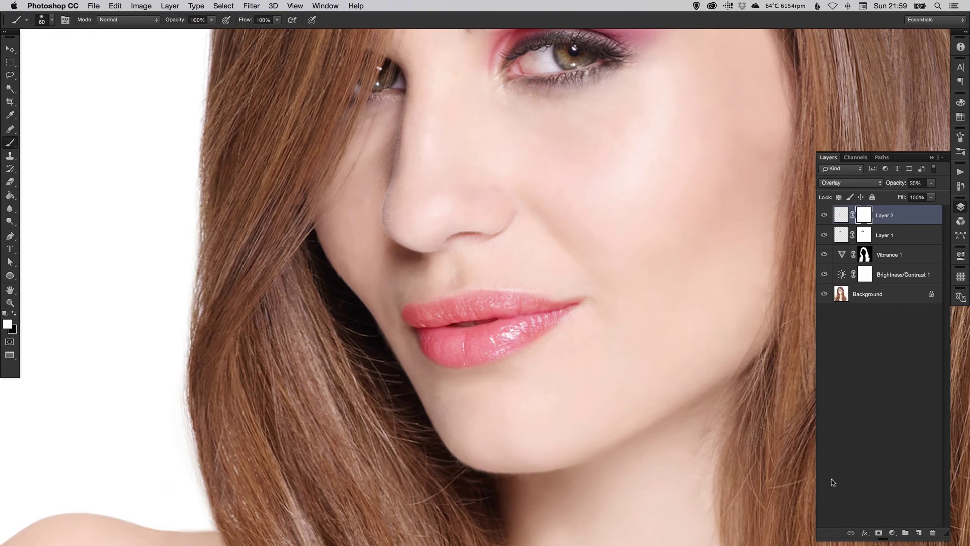
- Paint black on the lip layer's mask around the edge of the lips to clean up excess red
{"action": "key", "text": "x"}
{"action": "mouse_move", "coordinate": [453, 350]}
{"action": "left_mouse_down"}
{"action": "mouse_move", "coordinate": [416, 359]}
{"action": "mouse_move", "coordinate": [447, 374]}
{"action": "mouse_move", "coordinate": [433, 375]}
{"action": "mouse_move", "coordinate": [499, 364]}
{"action": "mouse_move", "coordinate": [445, 389]}
{"action": "left_mouse_up"}
{"action": "key", "text": "v"}
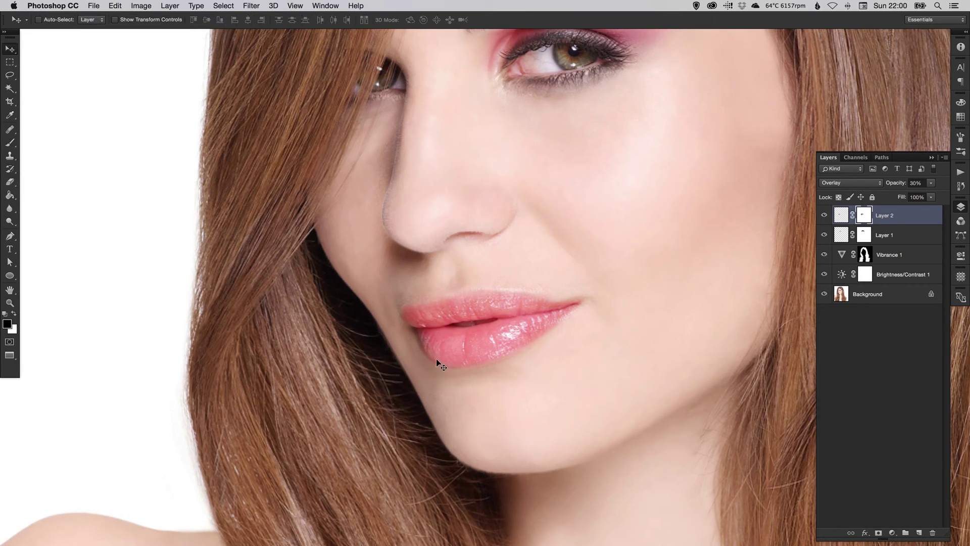
- Display the whole retouched portrait with the layer list hidden
{"action": "key", "text": "super+minus"}
{"action": "key", "text": "super+minus"}
{"action": "key", "text": "super+minus"}
{"action": "key", "text": "super+minus"}
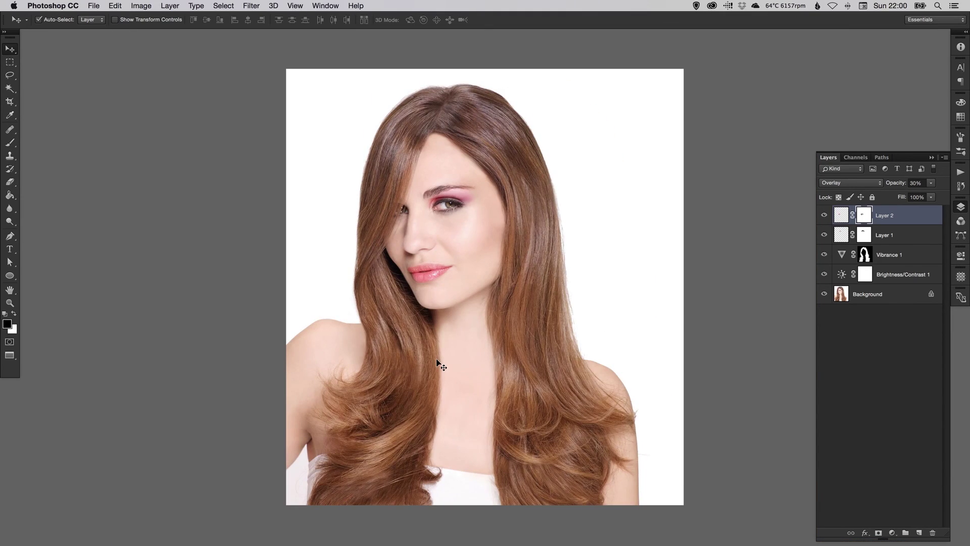
{"action": "left_click", "coordinate": [961, 207]}
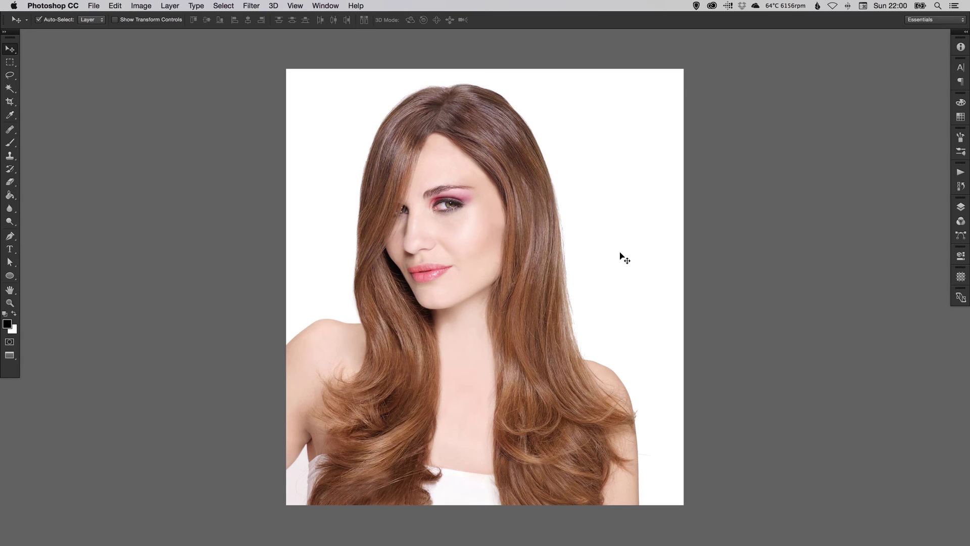